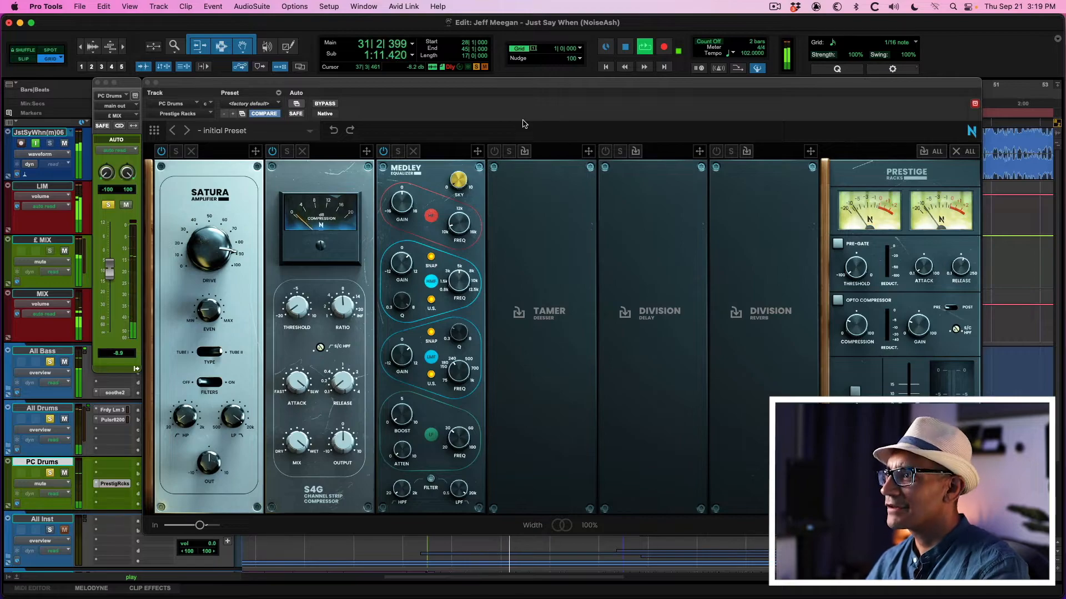
Step: Audition the PC Drums processing, compare it with the empty initial rack, and set the rack's output fader to 0.00 dB
key("space")
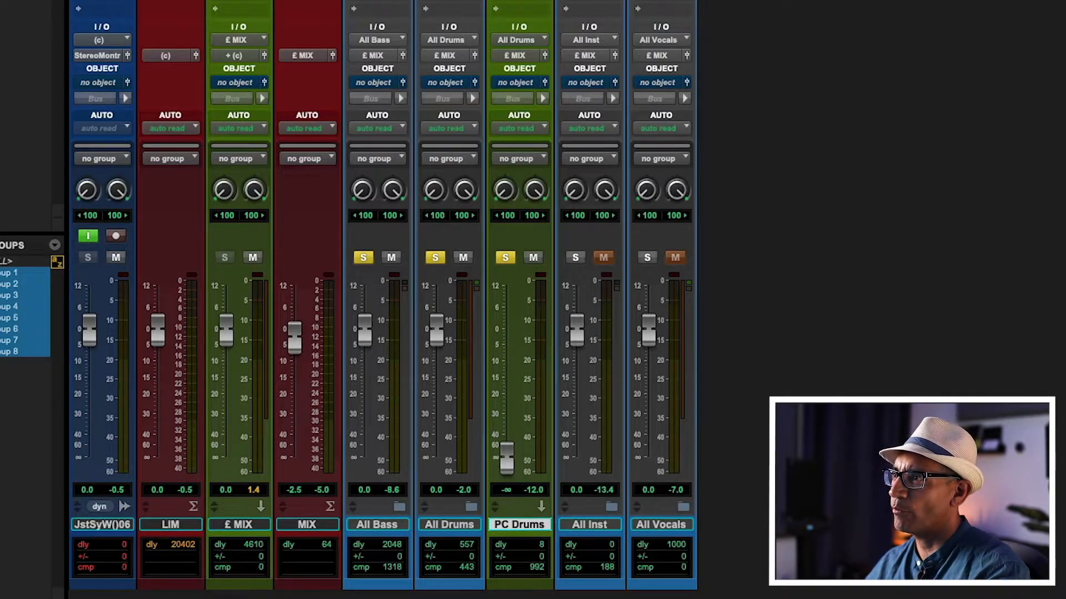
key("space")
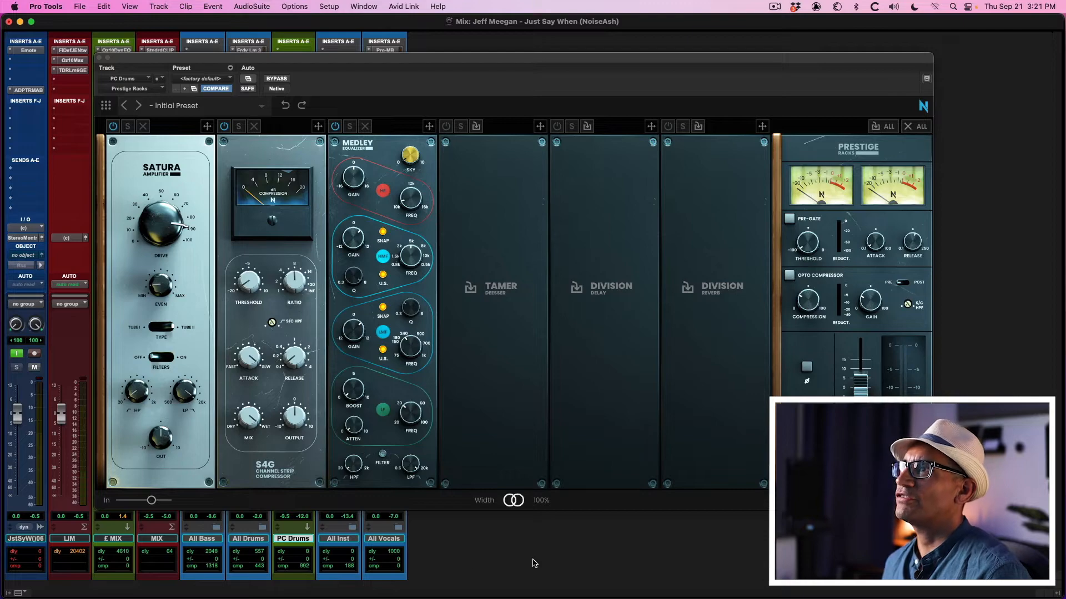
left_click(210, 88)
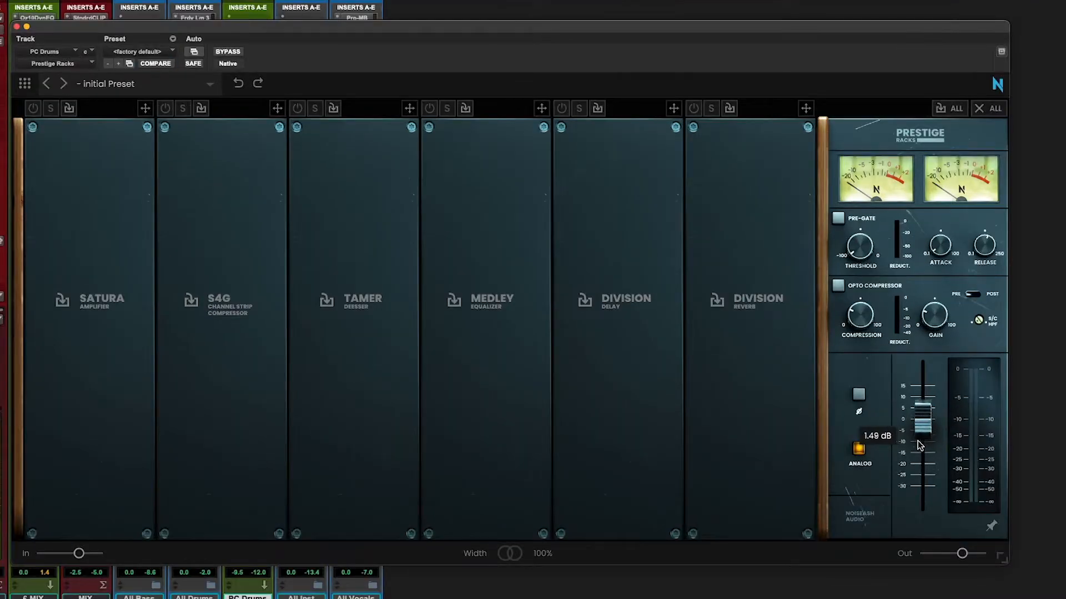
left_click_drag(920, 440, 921, 442)
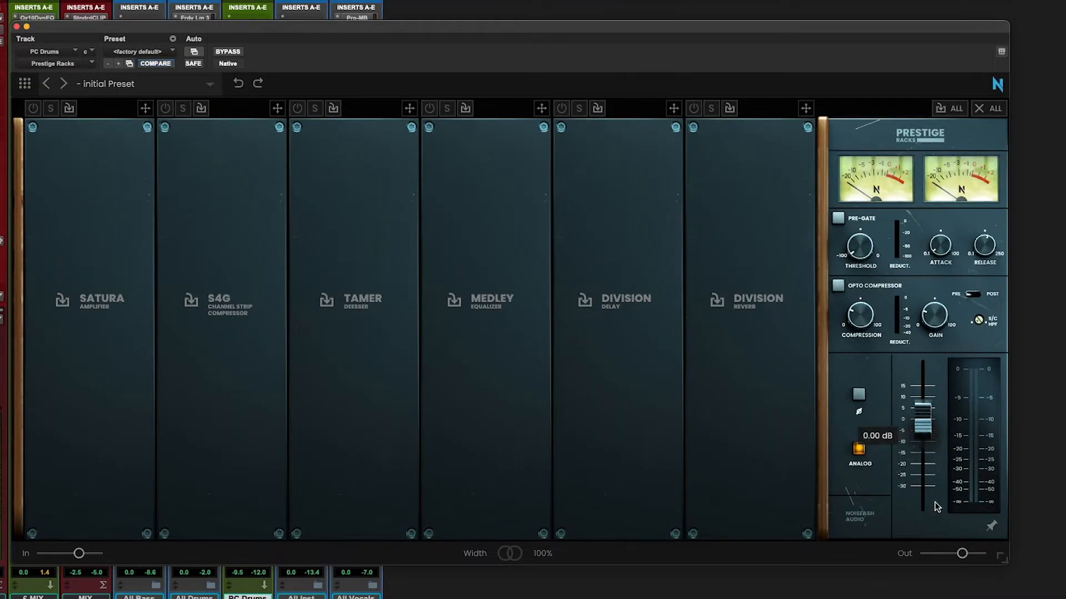
left_click(25, 84)
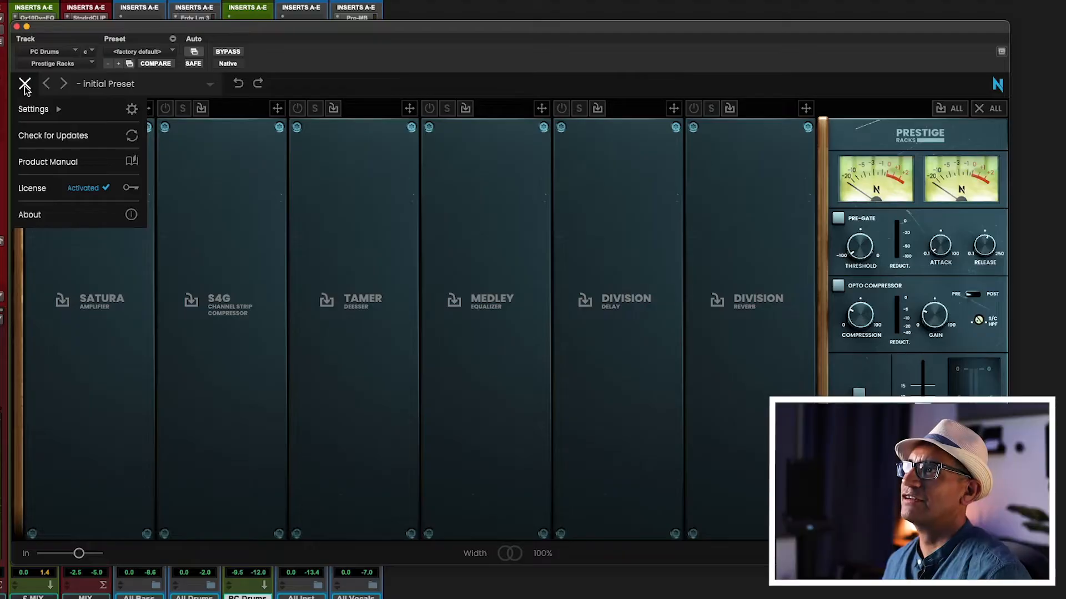
mouse_move(87, 116)
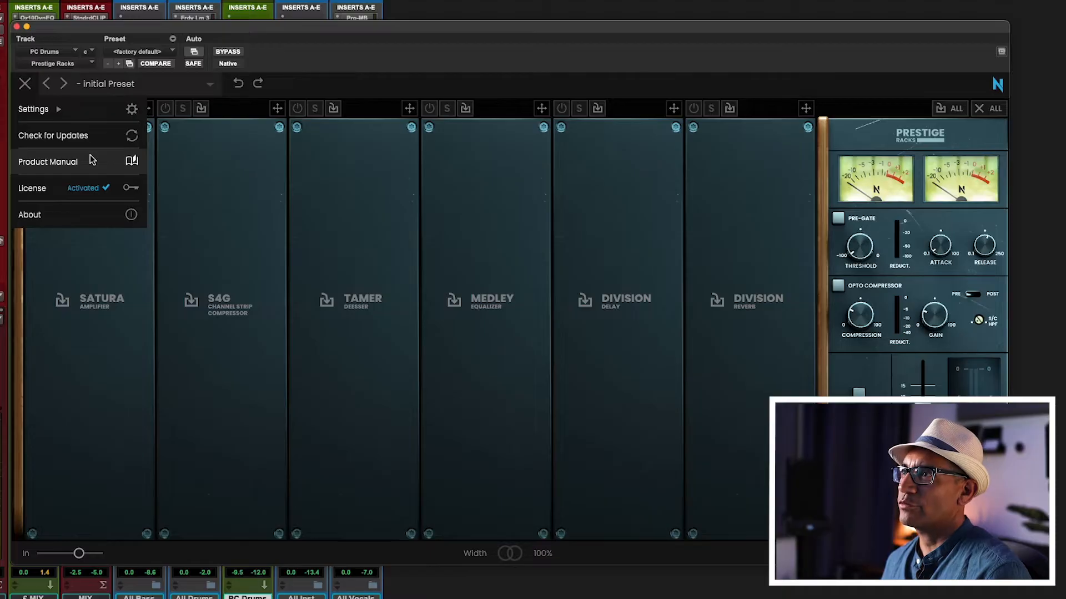
left_click(371, 242)
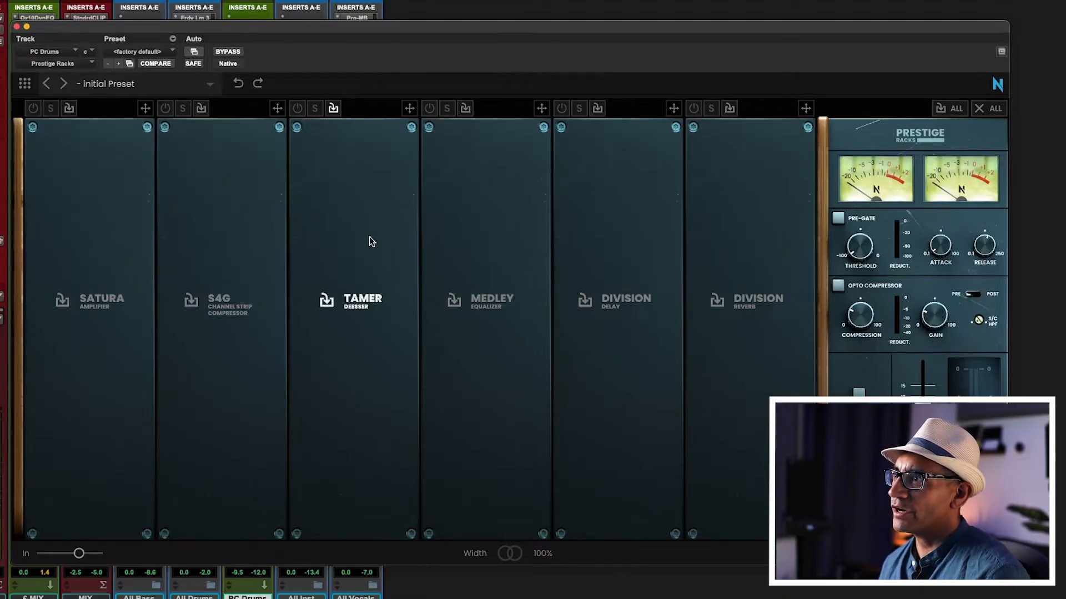
Step: Load the Satura amplifier into the PC Drums rack and raise its Drive to 100
left_click(102, 302)
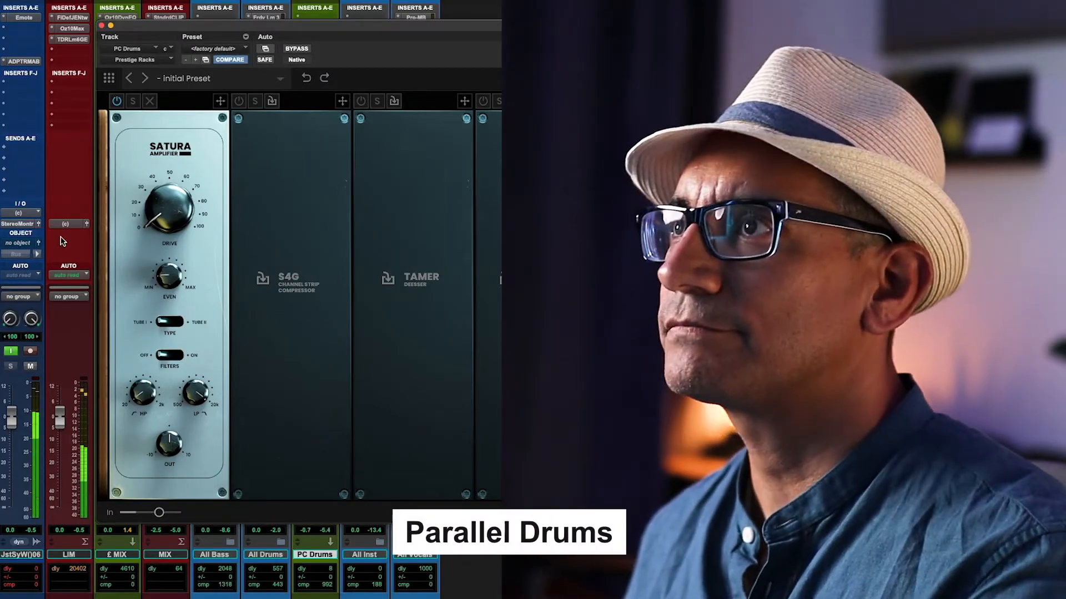
mouse_move(175, 229)
left_click_drag(174, 229, 183, 80)
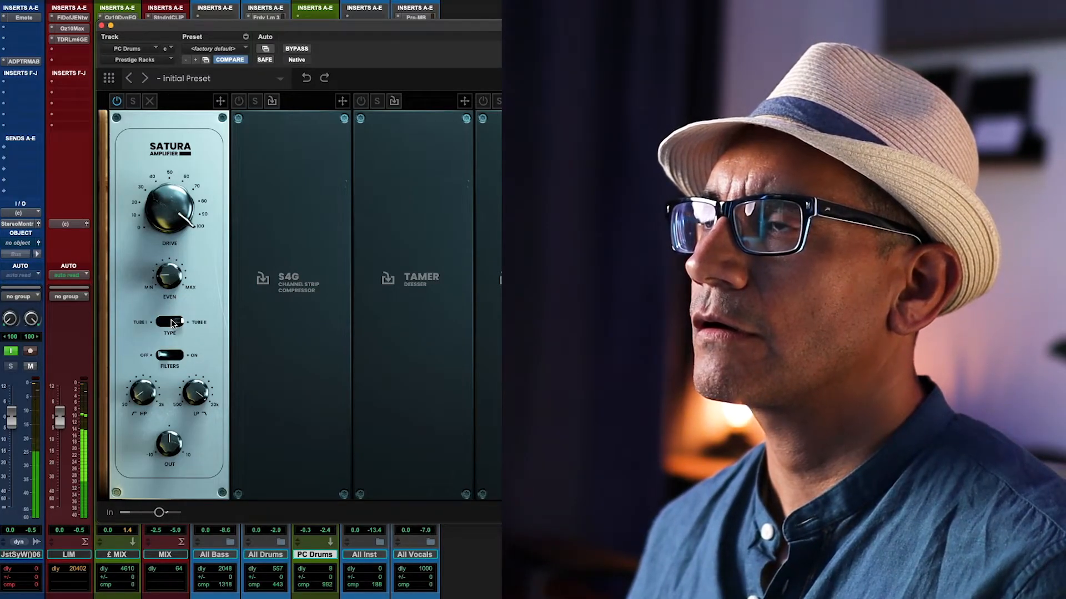
left_click(116, 101)
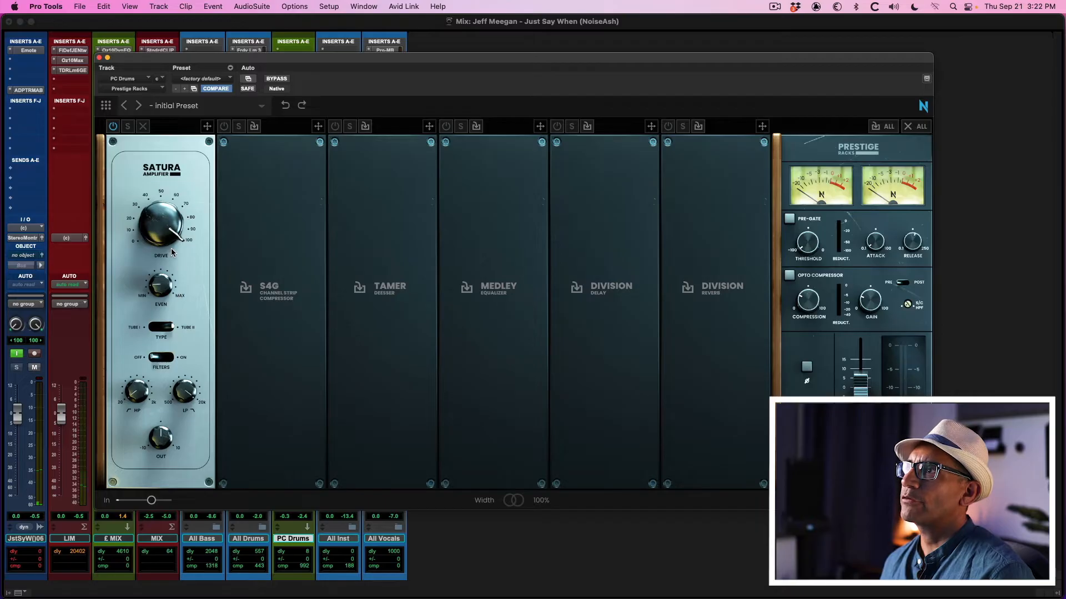
Step: Compare Satura's Tube I and Tube II types, keep Tube II, and lower Drive to about 90
left_click(161, 328)
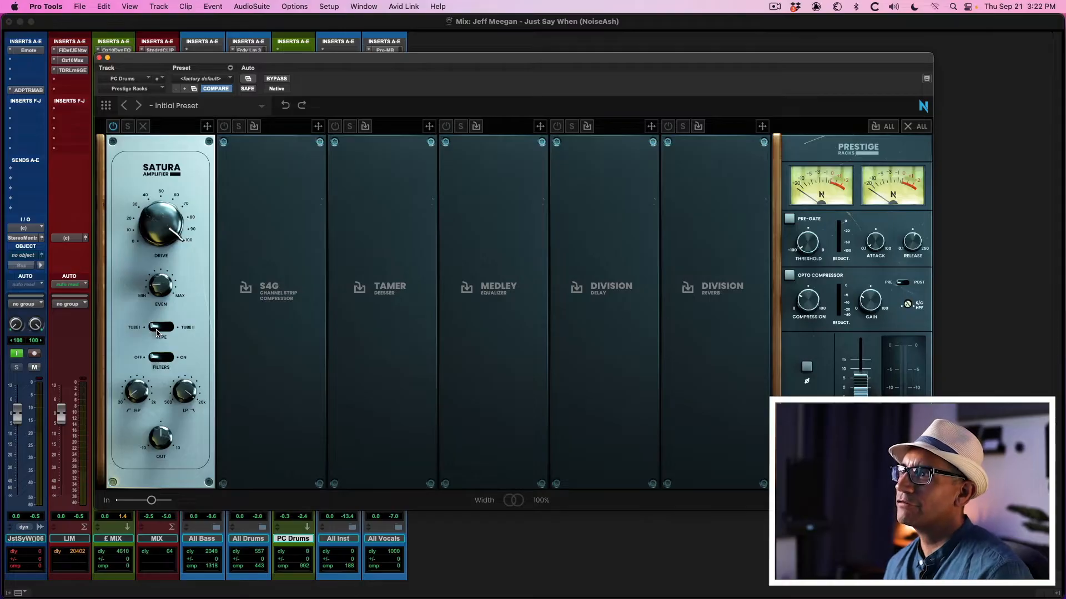
left_click(162, 329)
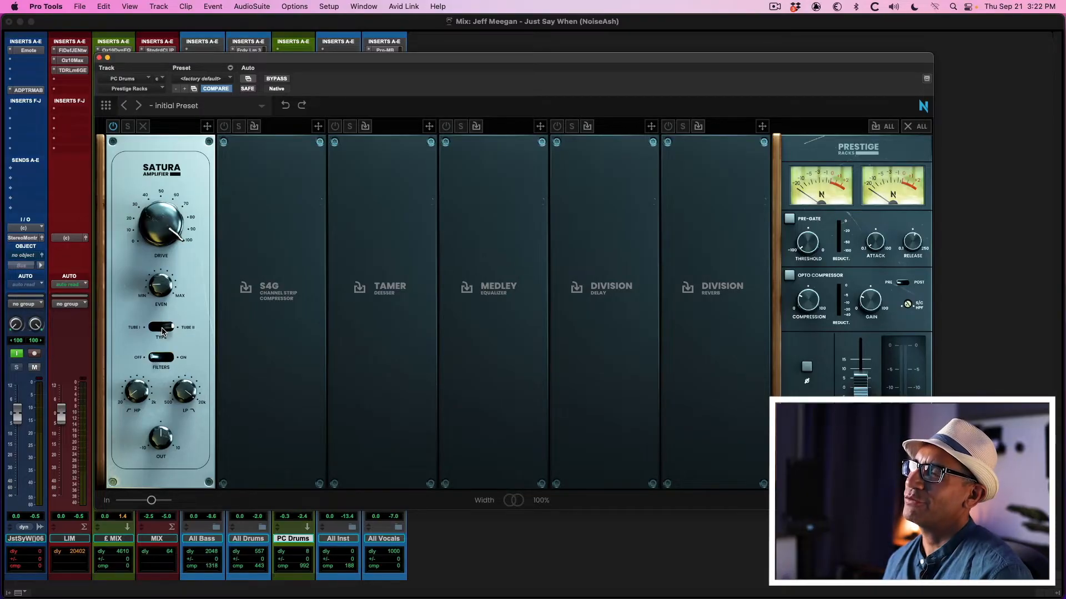
left_click_drag(175, 242, 175, 248)
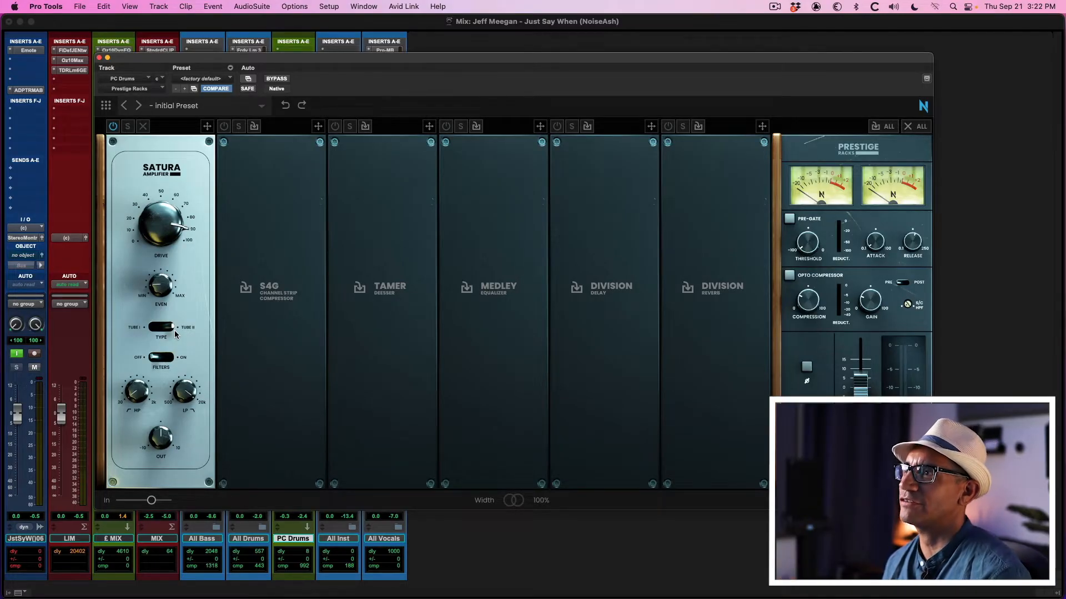
Step: Try Satura's filters with the high-pass and low-pass knobs near mid-range, and switch the filters off again
left_click(167, 358)
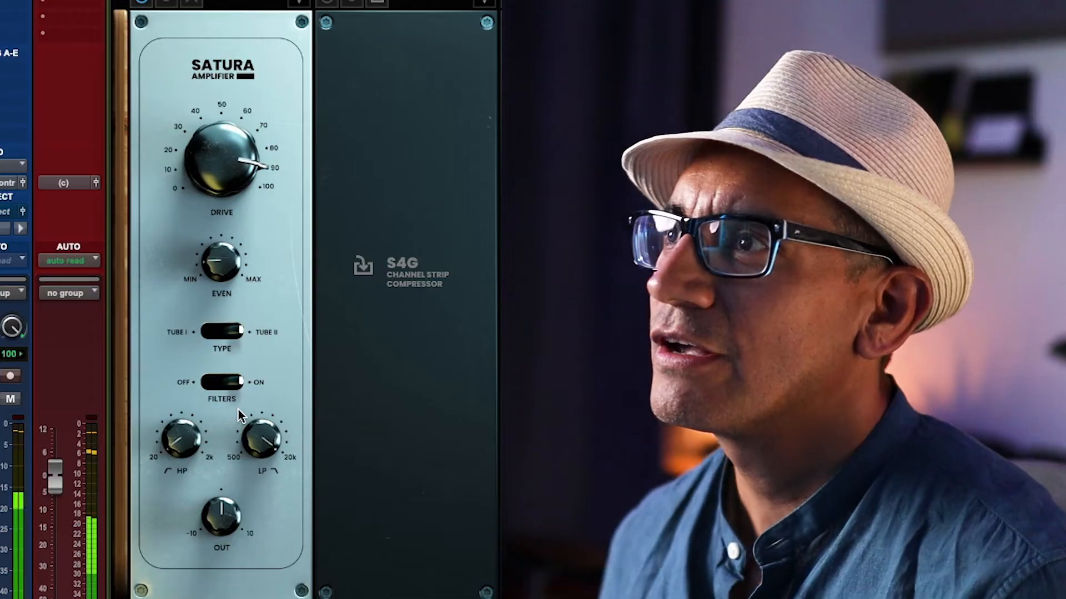
left_click_drag(255, 431, 258, 544)
left_click_drag(180, 444, 225, 381)
left_click(225, 382)
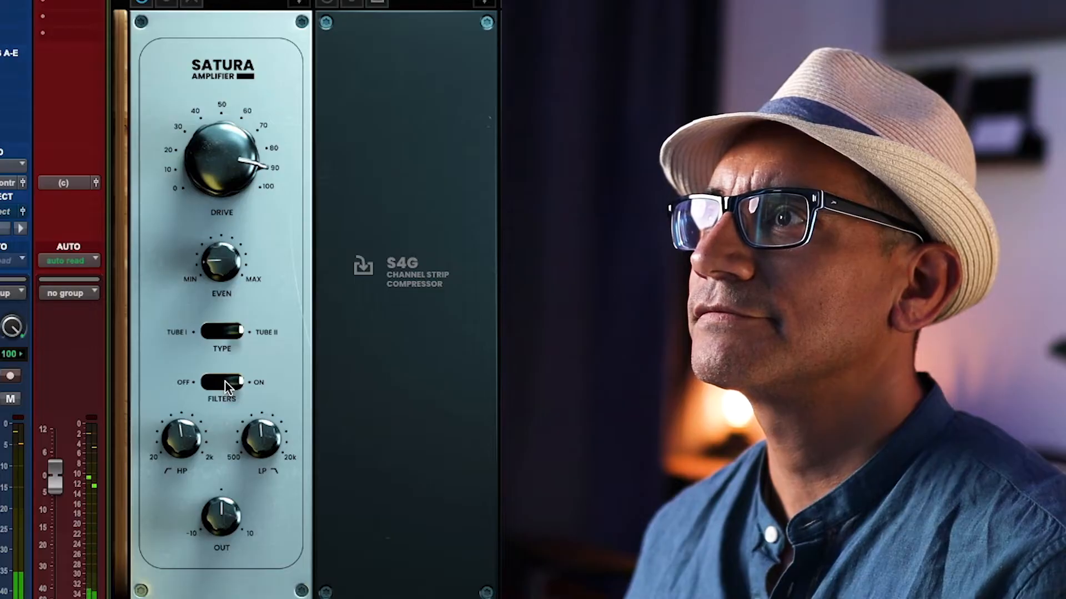
Step: Raise Satura's Even harmonics above the midpoint and ease Drive to about 75
left_click_drag(221, 261, 221, 205)
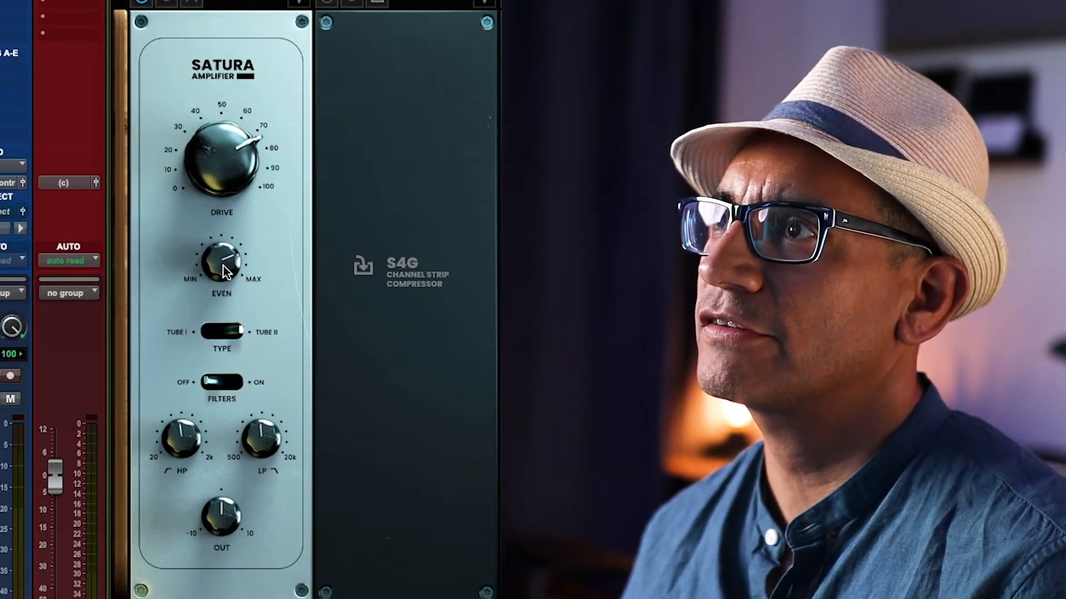
mouse_move(225, 272)
left_mouse_down()
mouse_move(204, 395)
mouse_move(216, 371)
mouse_move(218, 407)
mouse_move(227, 291)
left_mouse_up()
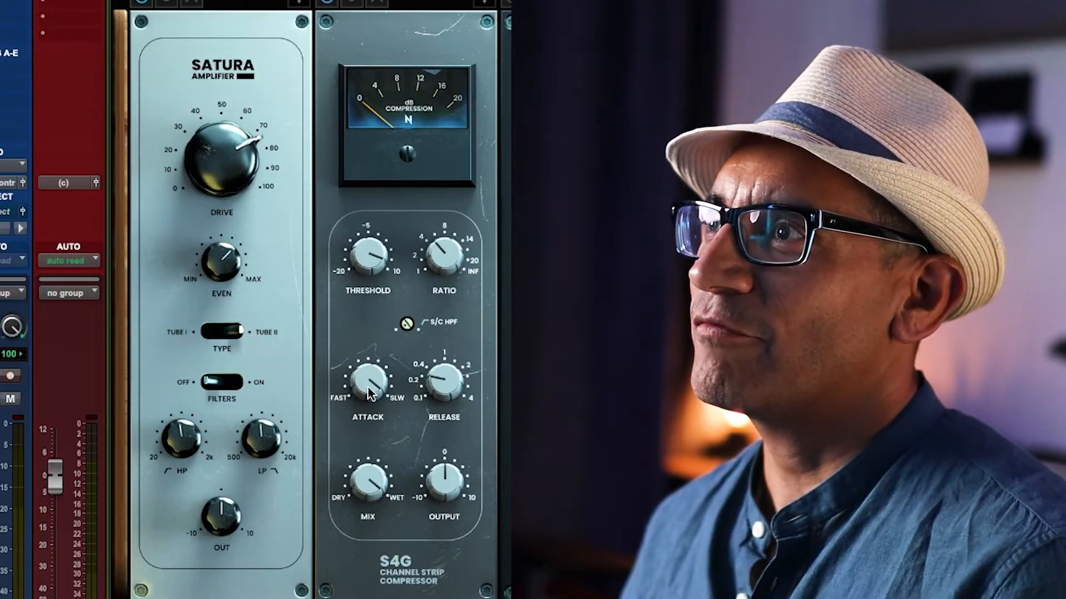
Step: Set the S4G compressor to its fastest release of 0.1, a threshold of -20 and a ratio of about 8
left_click_drag(428, 390, 403, 537)
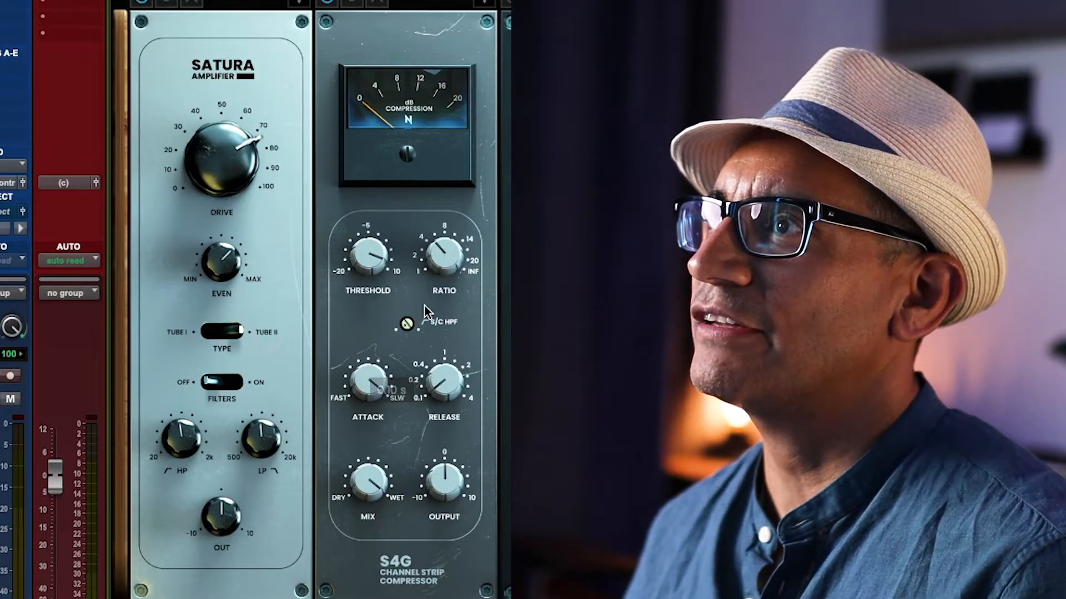
left_click_drag(438, 259, 480, 334)
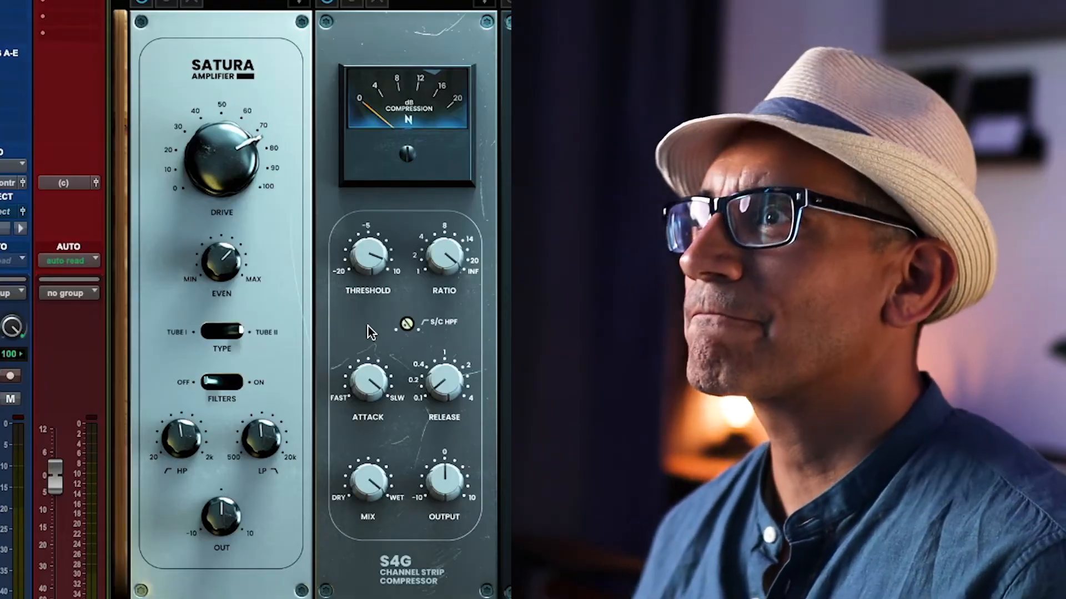
left_click_drag(368, 257, 368, 312)
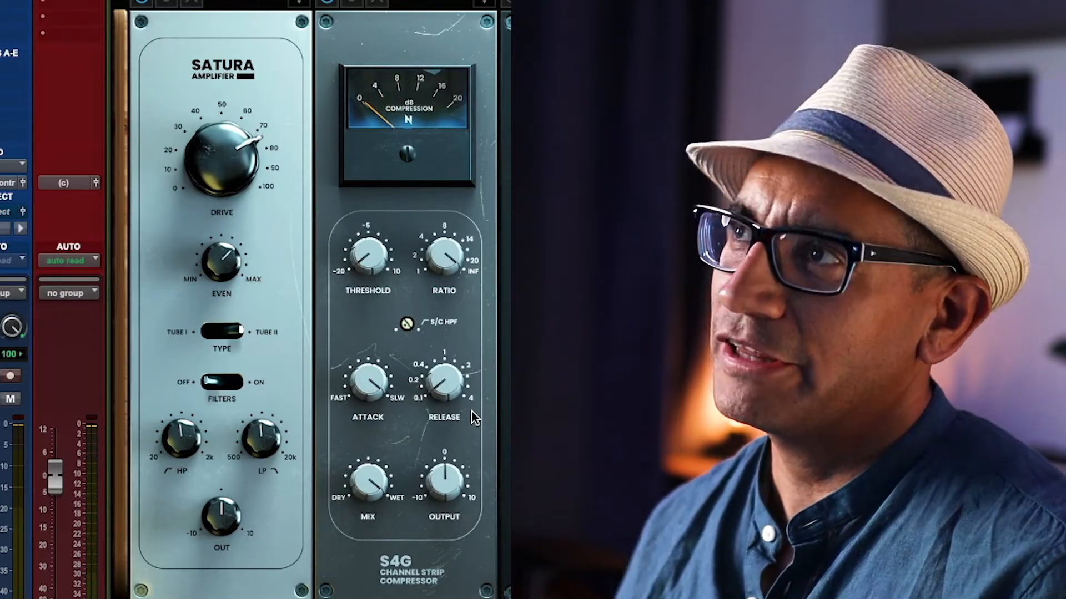
left_click_drag(455, 252, 460, 238)
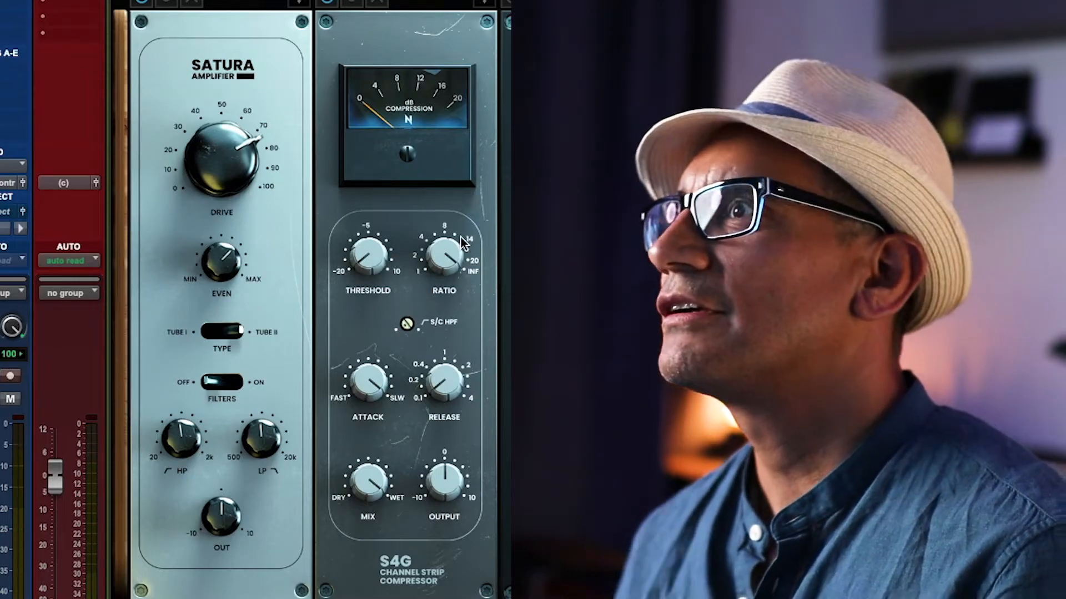
left_click_drag(451, 257, 448, 371)
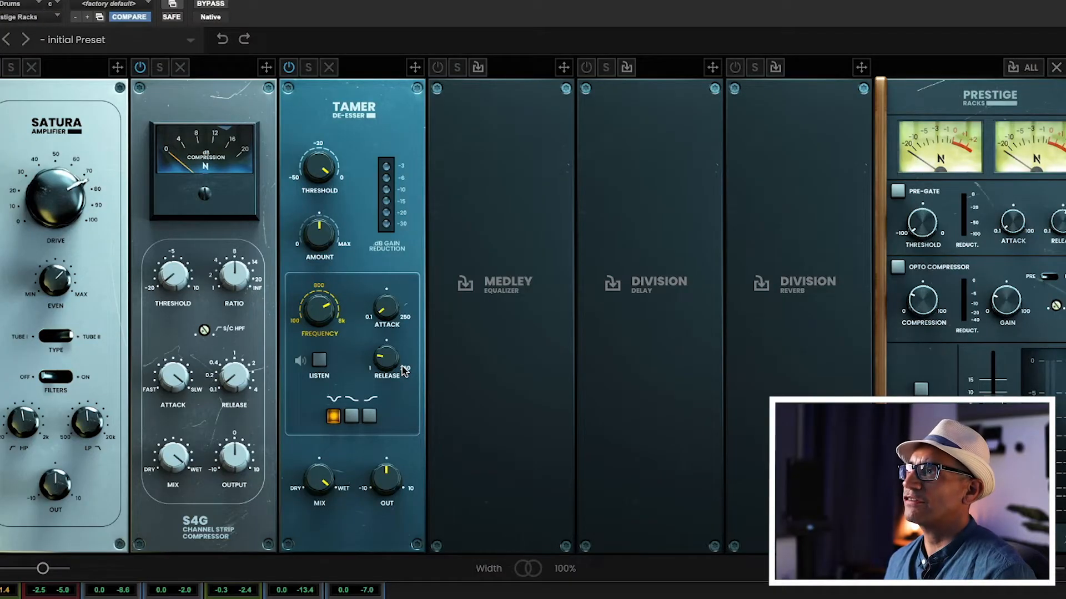
Step: Add the Medley equalizer to the rack and remove the Tamer de-esser
left_click(498, 304)
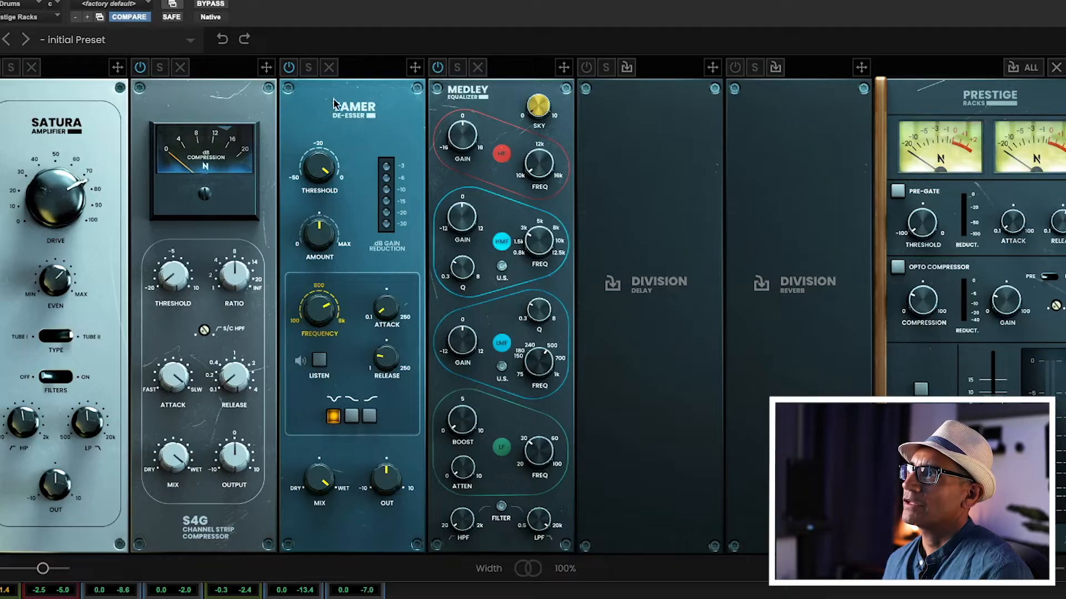
left_click(329, 68)
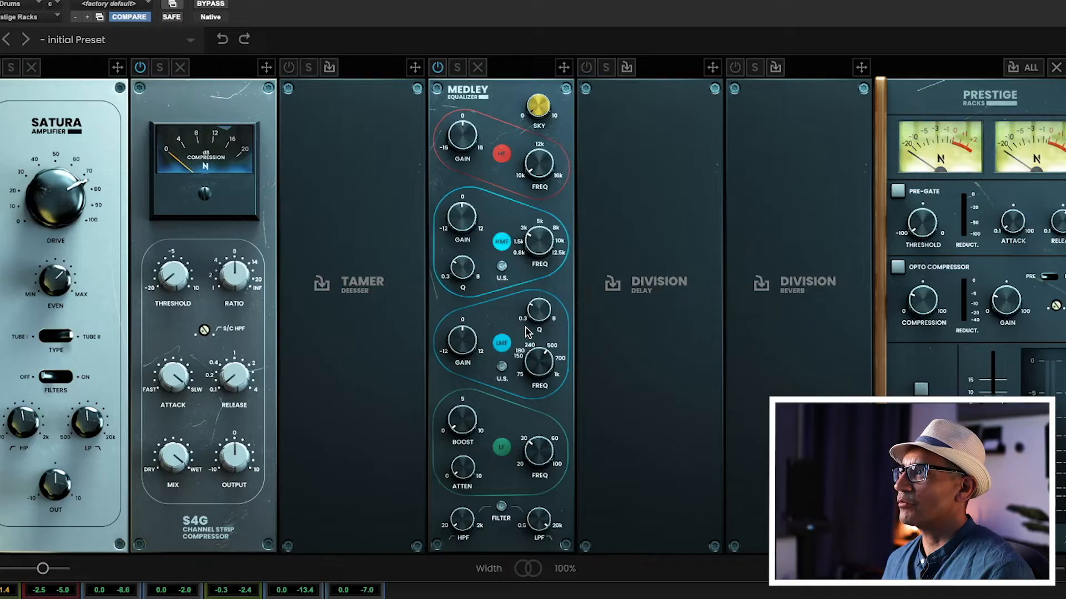
Step: Enable the U.S. mode with Snap on Medley's LMF and HMF bands
left_click(502, 367)
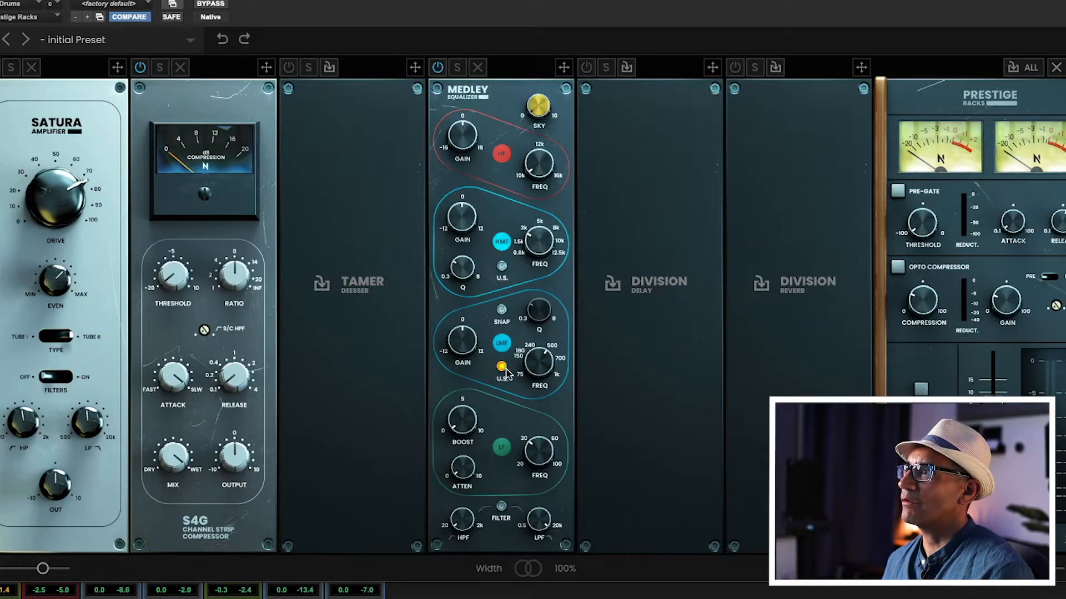
left_click(502, 267)
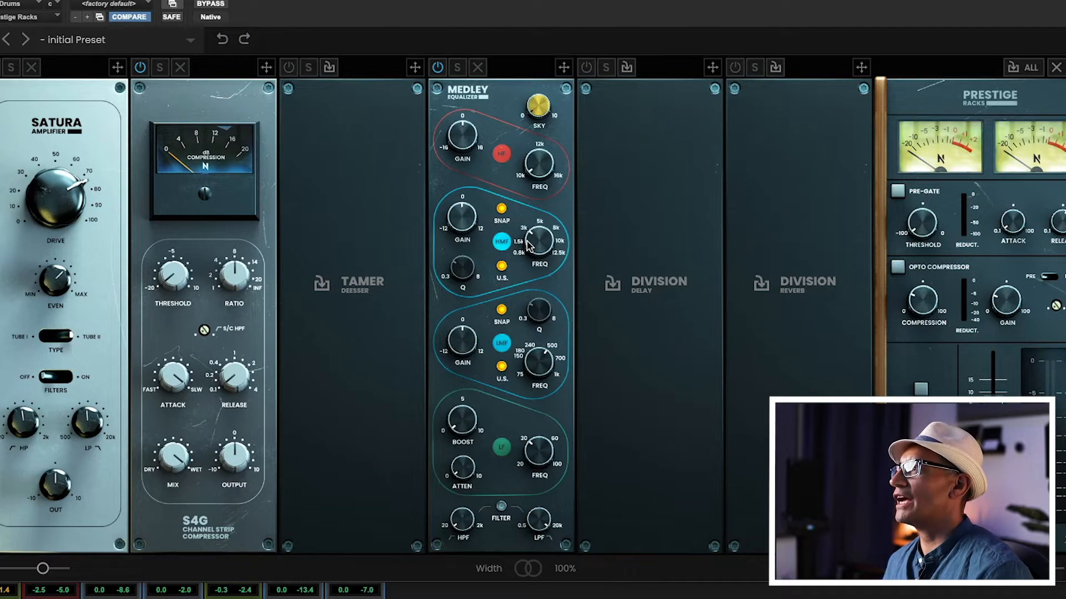
left_click(499, 267)
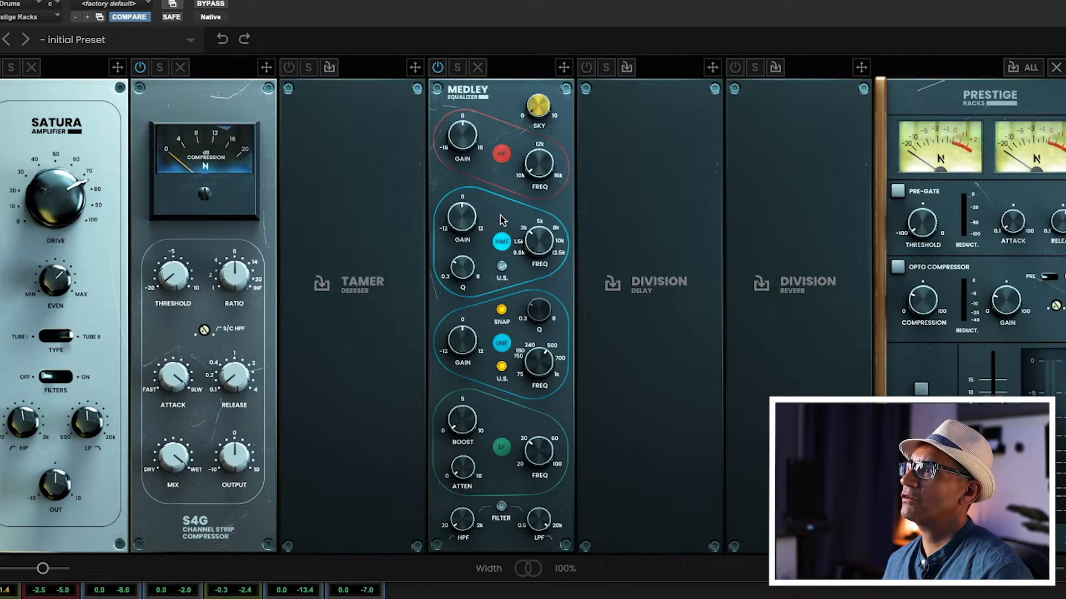
mouse_move(475, 263)
left_mouse_down()
mouse_move(475, 253)
mouse_move(474, 273)
left_mouse_up()
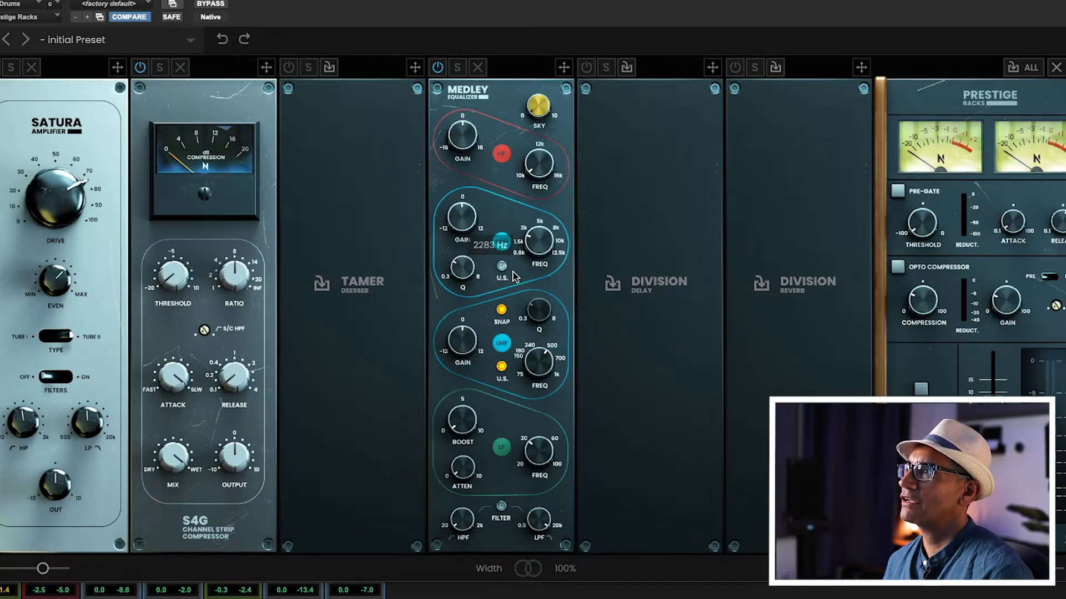
left_click(499, 269)
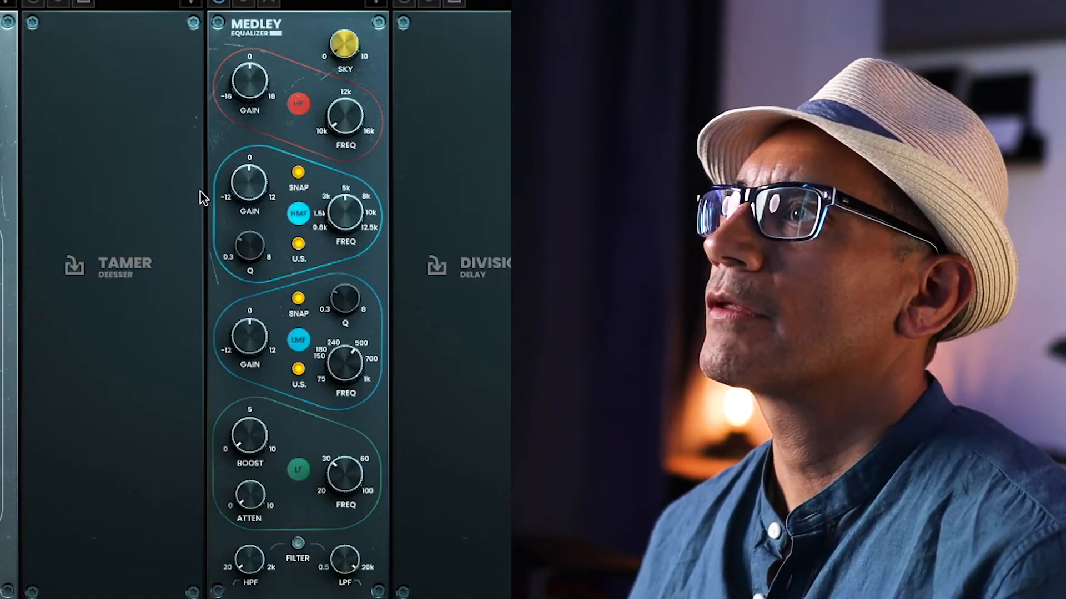
Step: Boost Medley's HMF band slightly around 5 kHz and its LMF band moderately around 150 to 180 Hz
left_click_drag(249, 183, 256, 143)
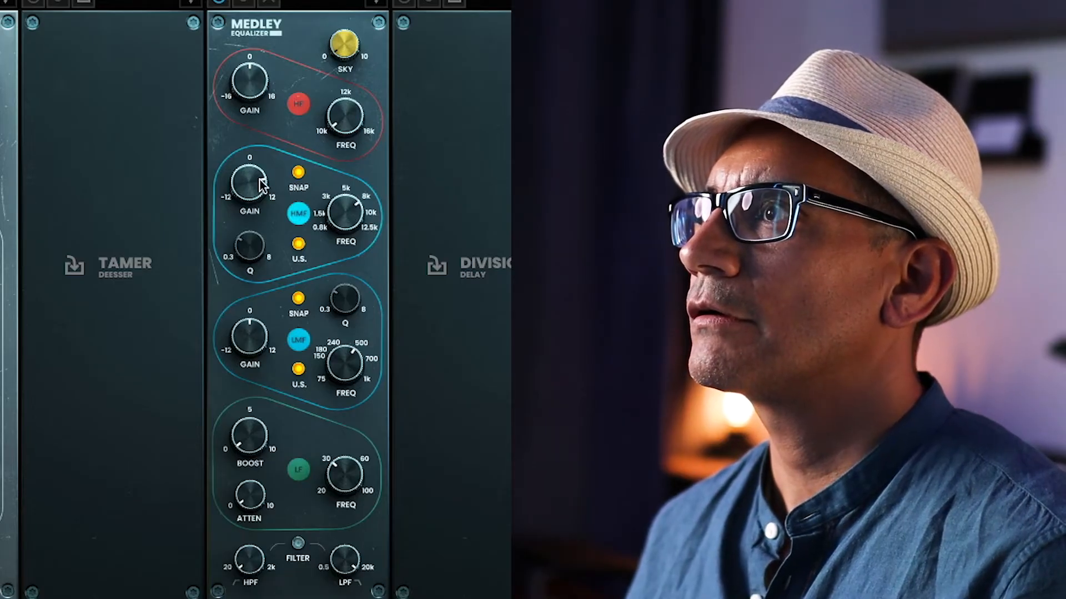
left_click_drag(252, 186, 251, 237)
left_click_drag(257, 348, 342, 368)
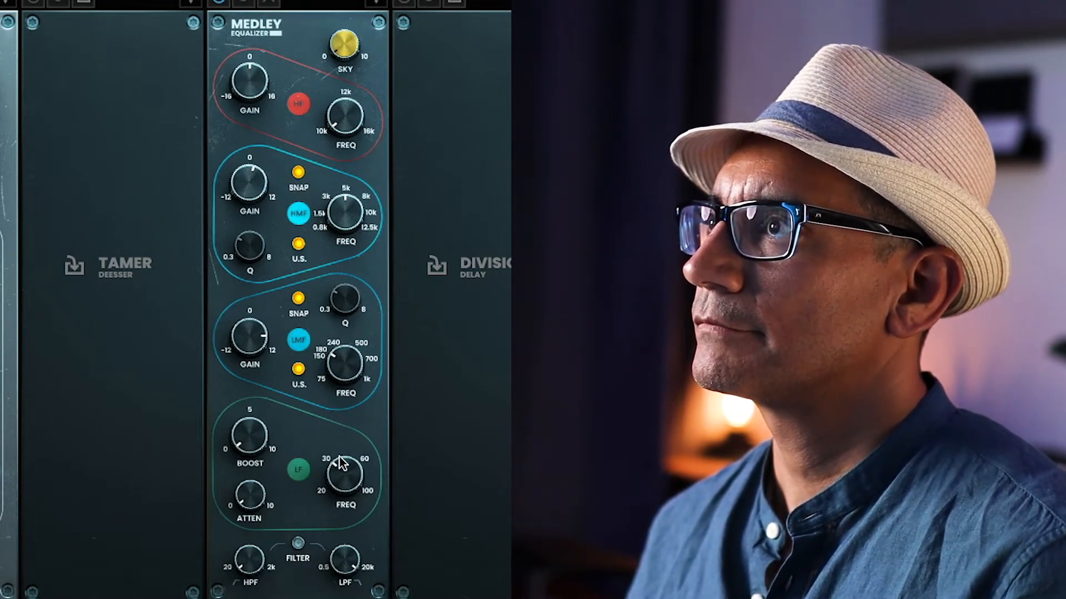
left_click_drag(267, 340, 245, 367)
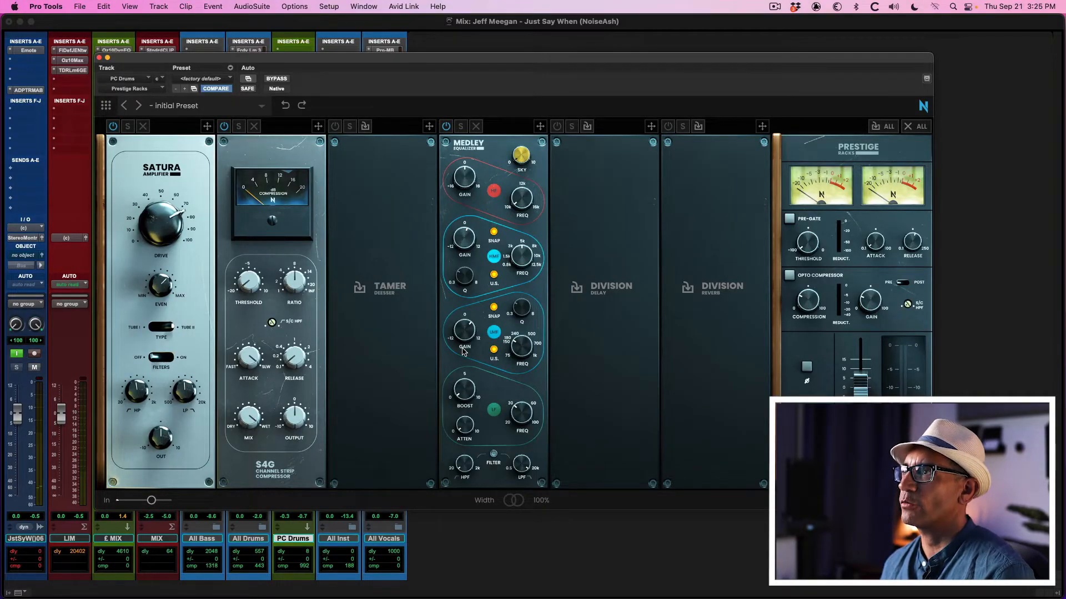
Step: Move the rack window clear of the mixer channels and place the PC Drums output fader window beside it
left_click_drag(333, 60, 481, 43)
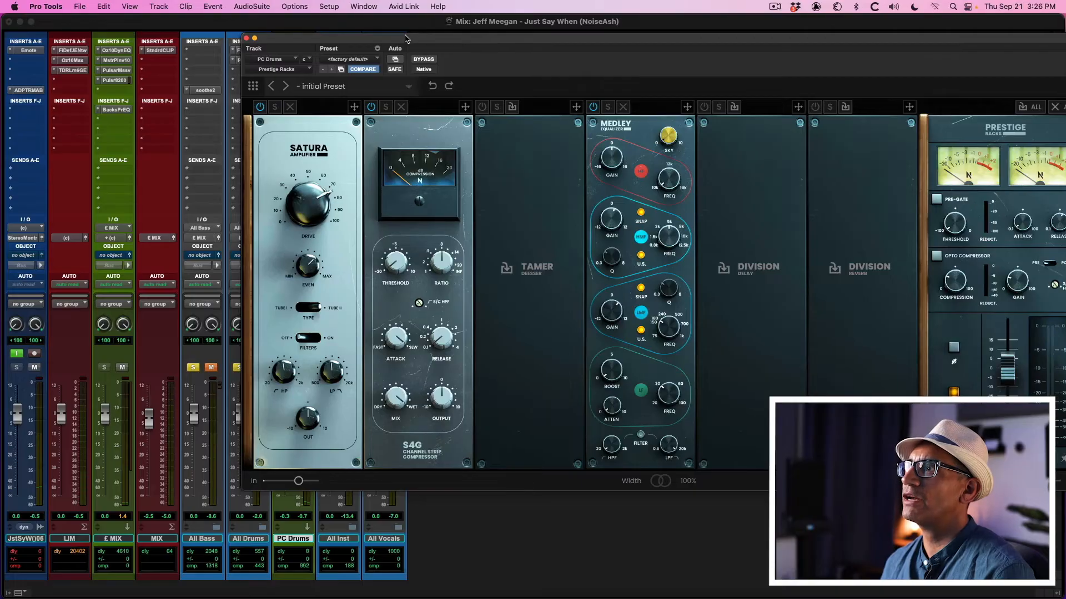
left_click_drag(405, 38, 507, 52)
left_click(310, 238)
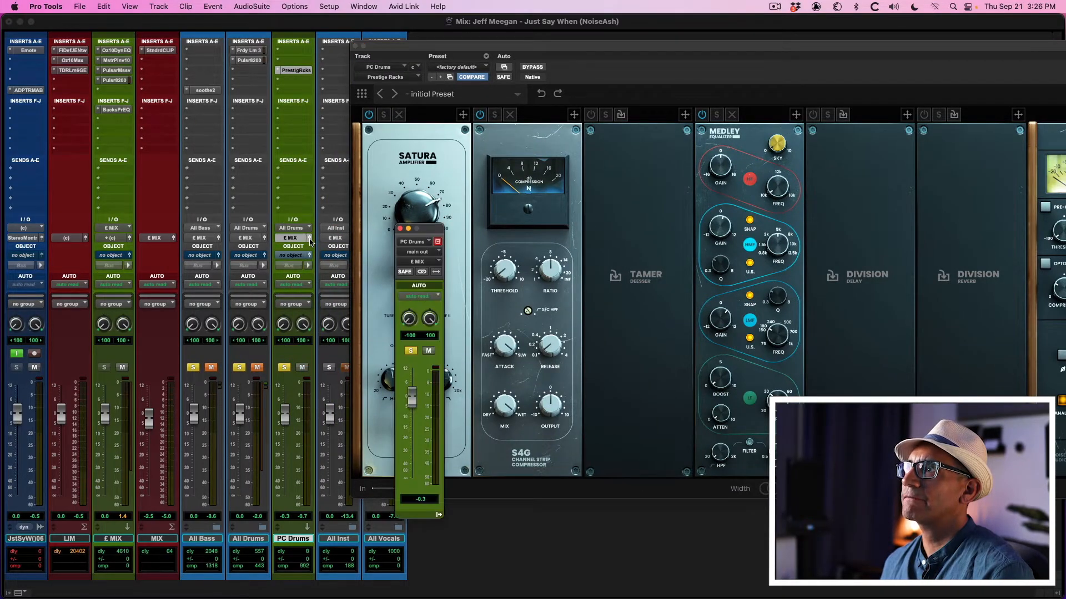
left_click_drag(425, 230, 86, 76)
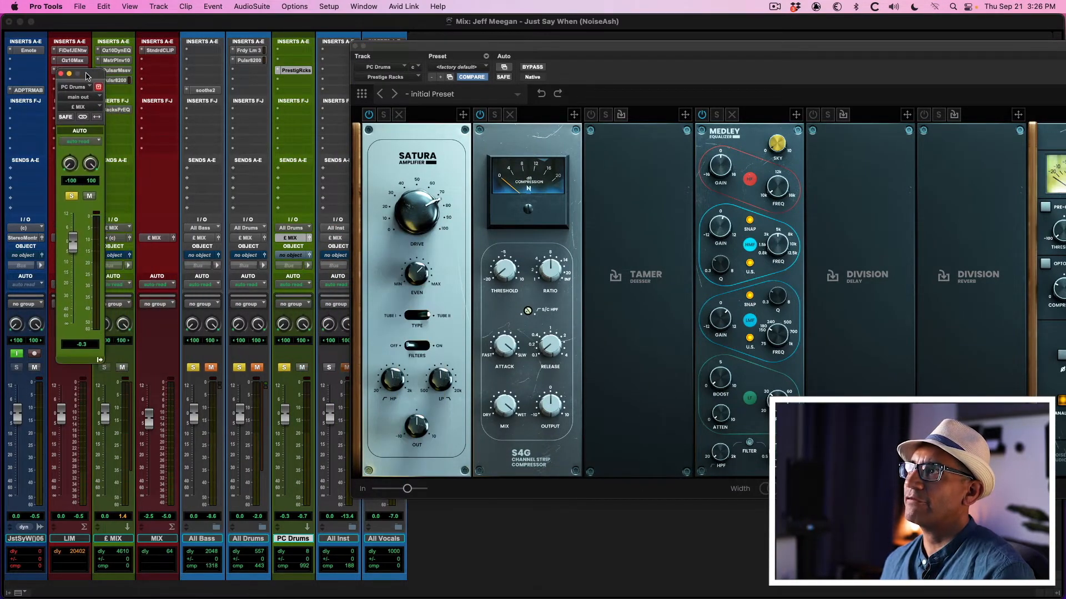
Step: Move the Prestige Racks window back over the mixer channels
left_click_drag(358, 45, 120, 48)
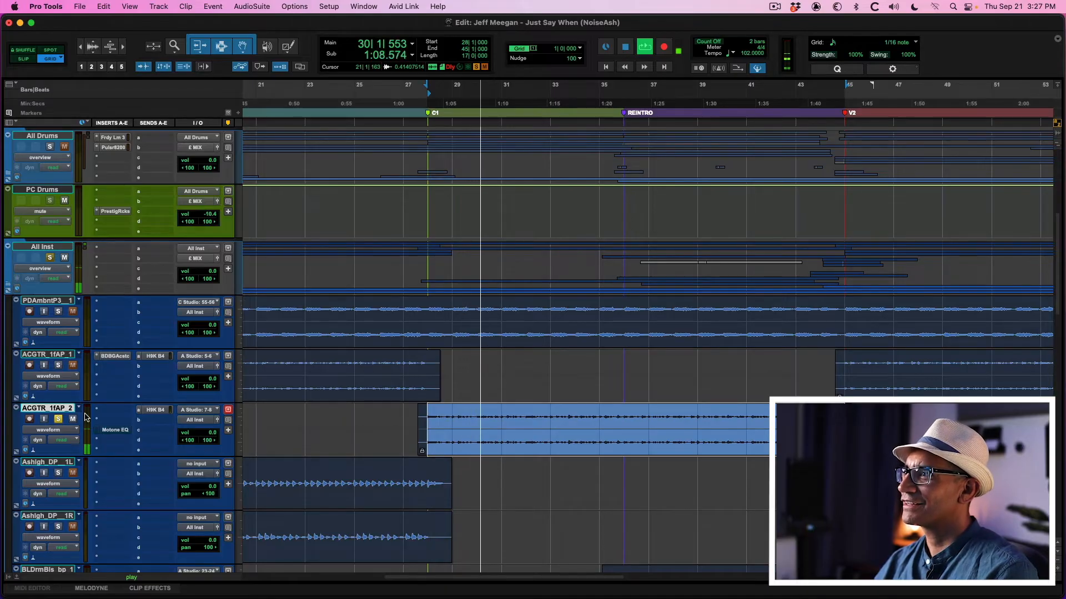
Step: Stop playback, open Motone EQ on the ACGTR_1fAP_2 track at its default settings and switch its EQ on
key("space")
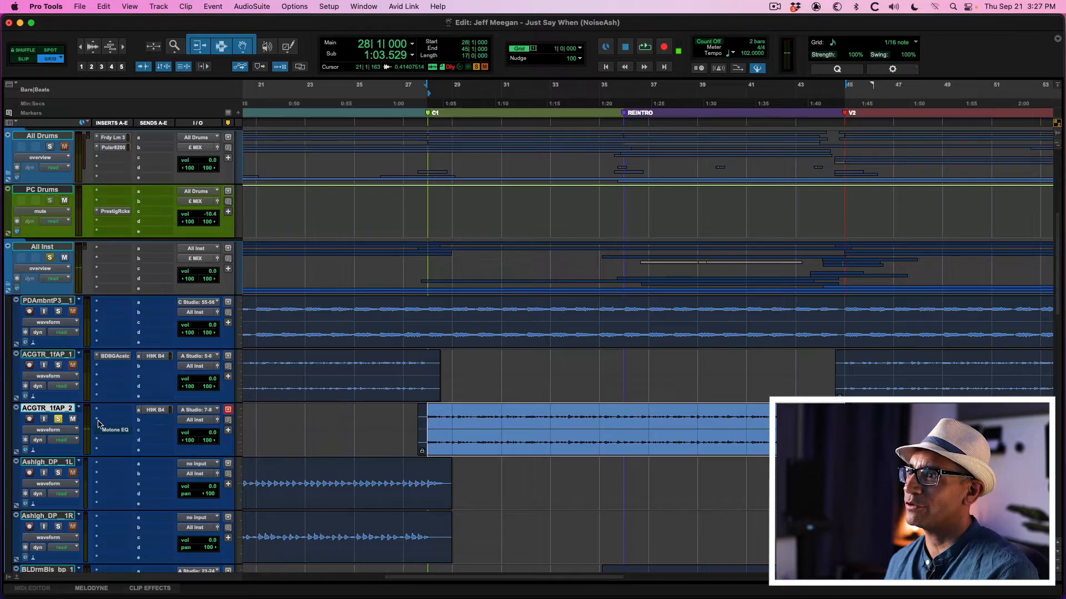
left_click(107, 430)
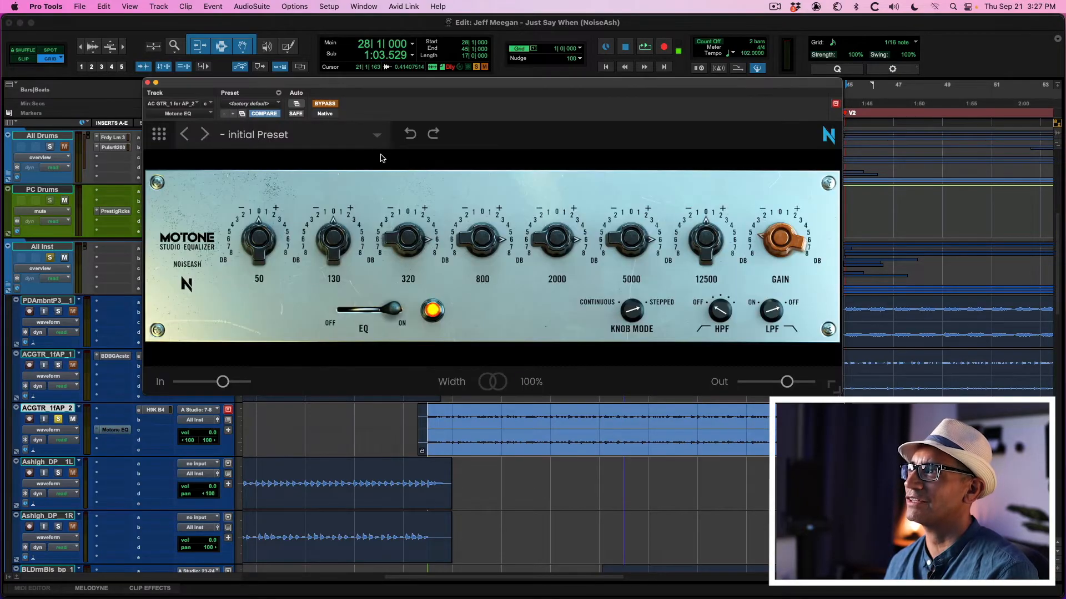
left_click(267, 114)
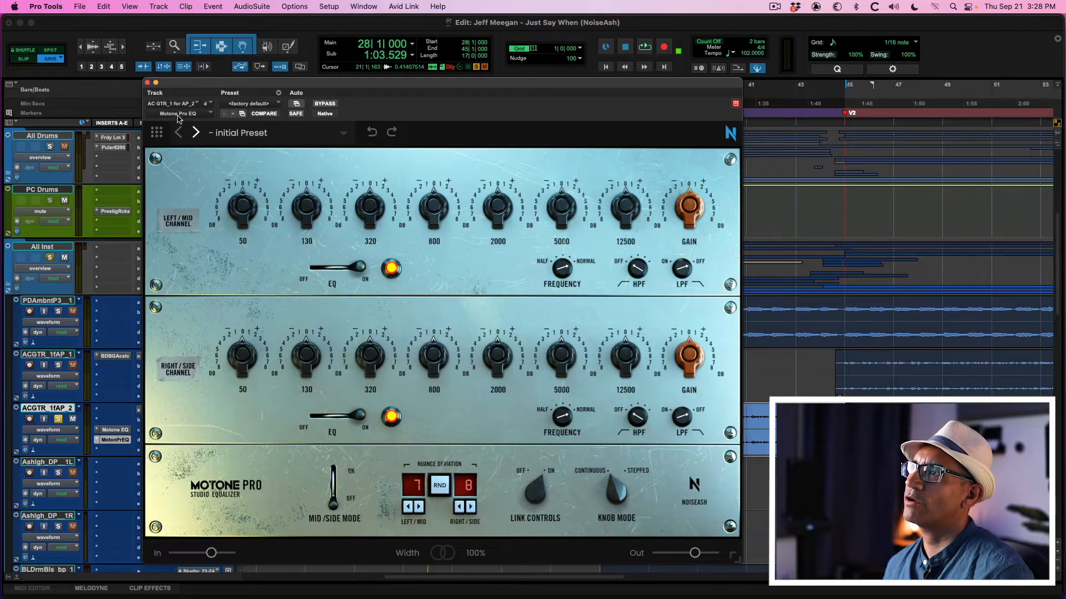
left_click_drag(179, 89, 301, 356)
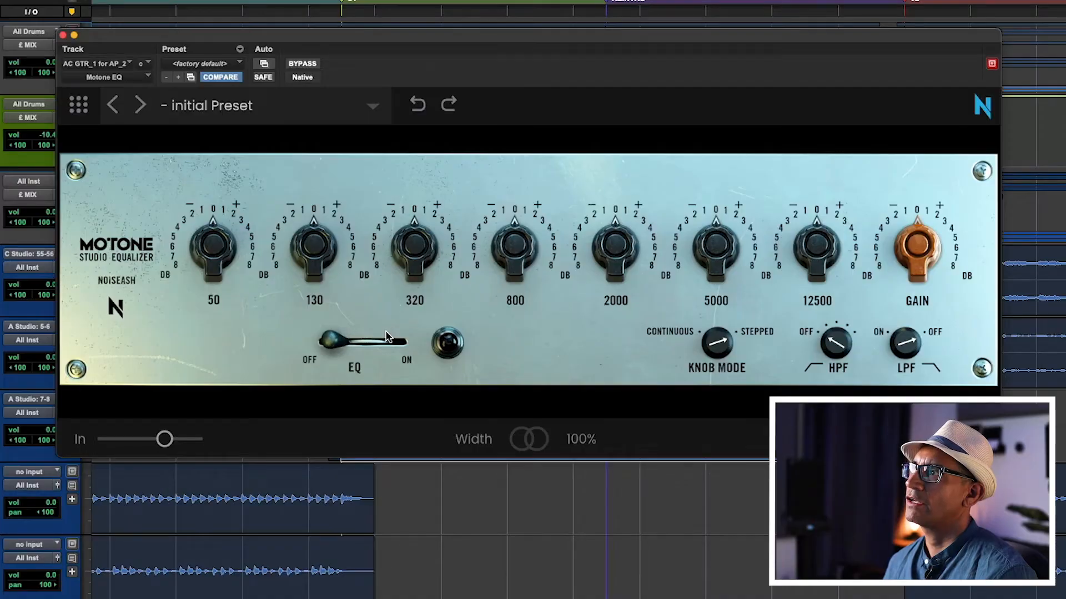
left_click(387, 339)
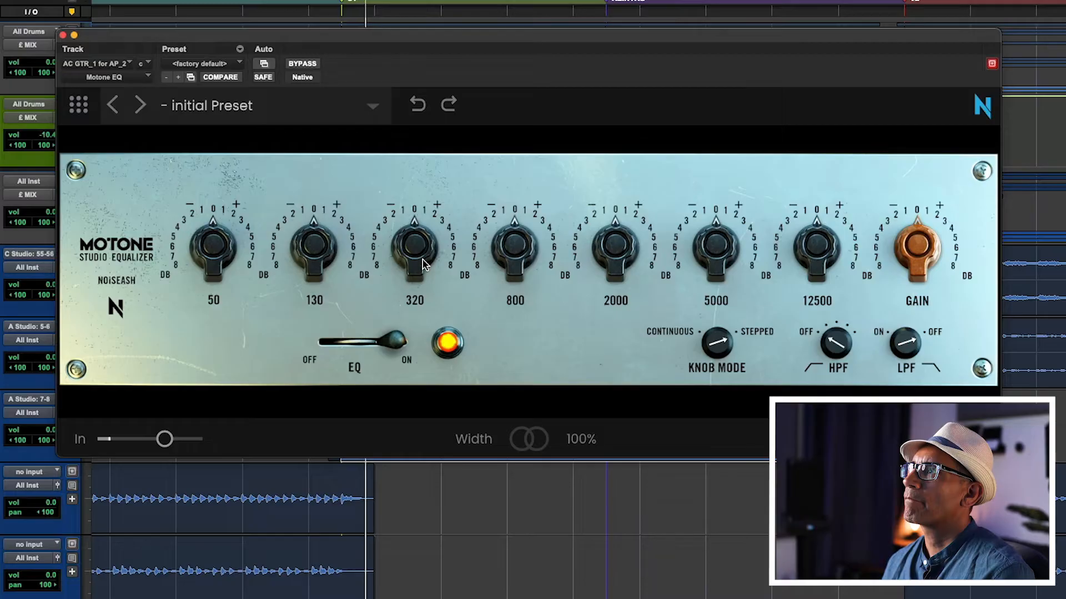
Step: Audition 8 dB boosts on Motone's 320, 800, 2000 and 5000 Hz bands one at a time, resetting each band
left_click_drag(414, 244, 446, 57)
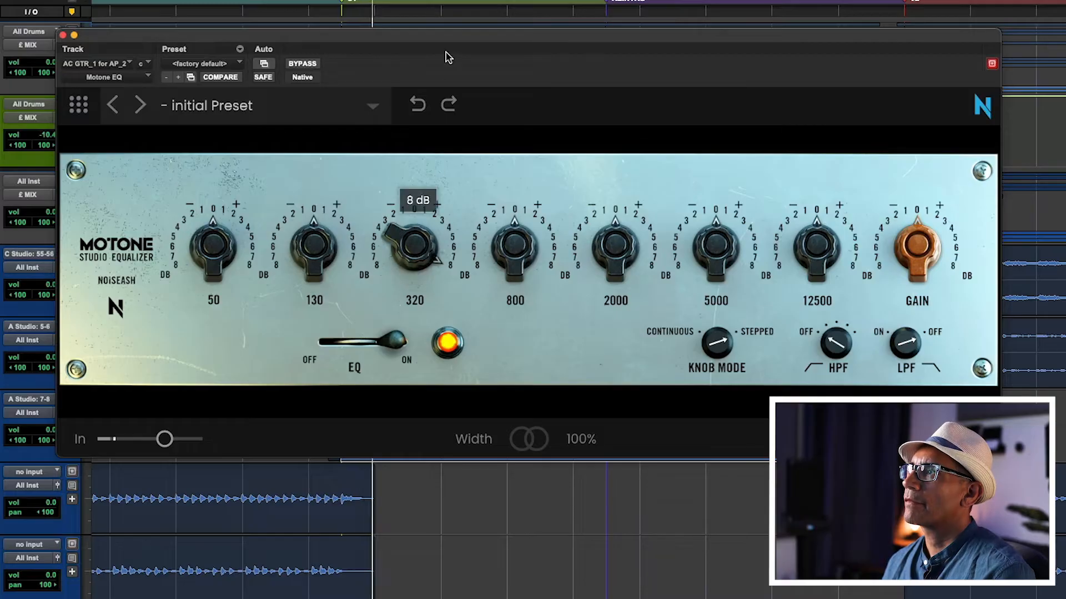
double_click(422, 257)
left_click_drag(514, 257, 520, 72)
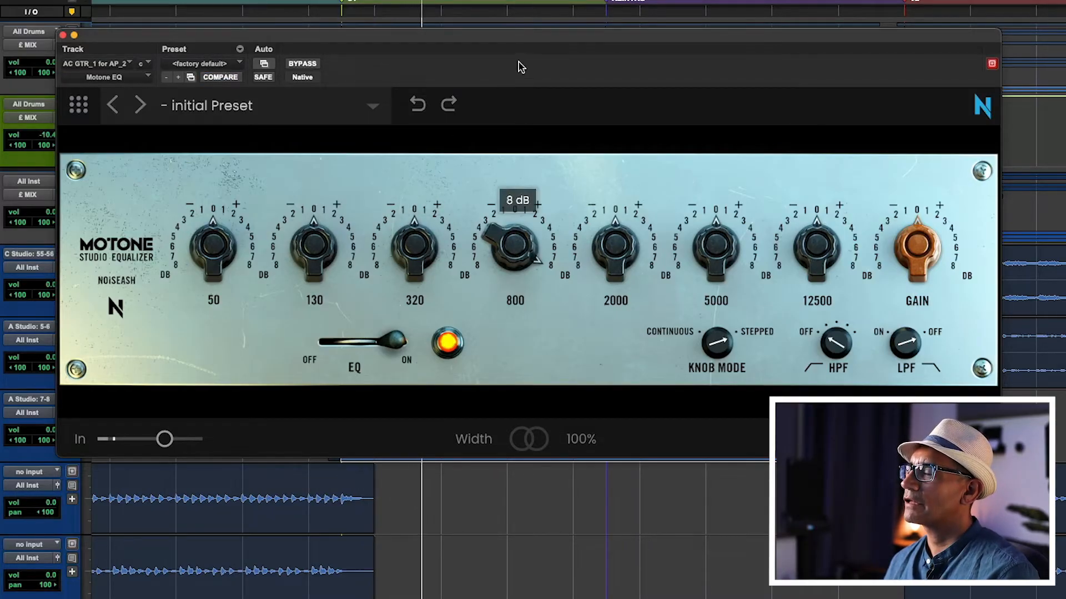
double_click(522, 253)
left_click_drag(616, 252, 658, 46)
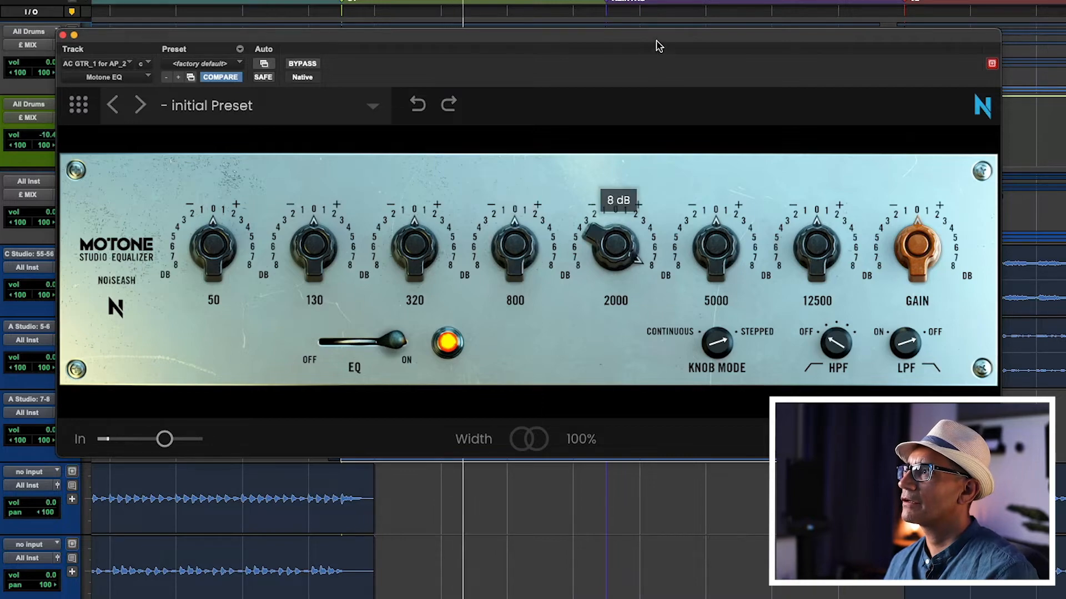
double_click(619, 239)
left_click_drag(714, 253, 760, 52)
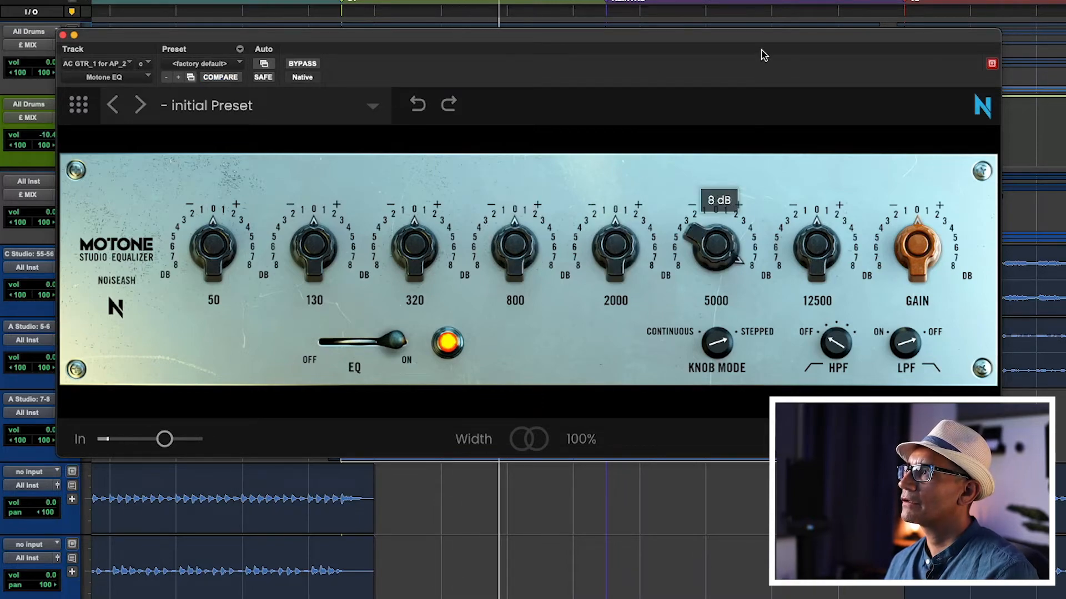
double_click(714, 250)
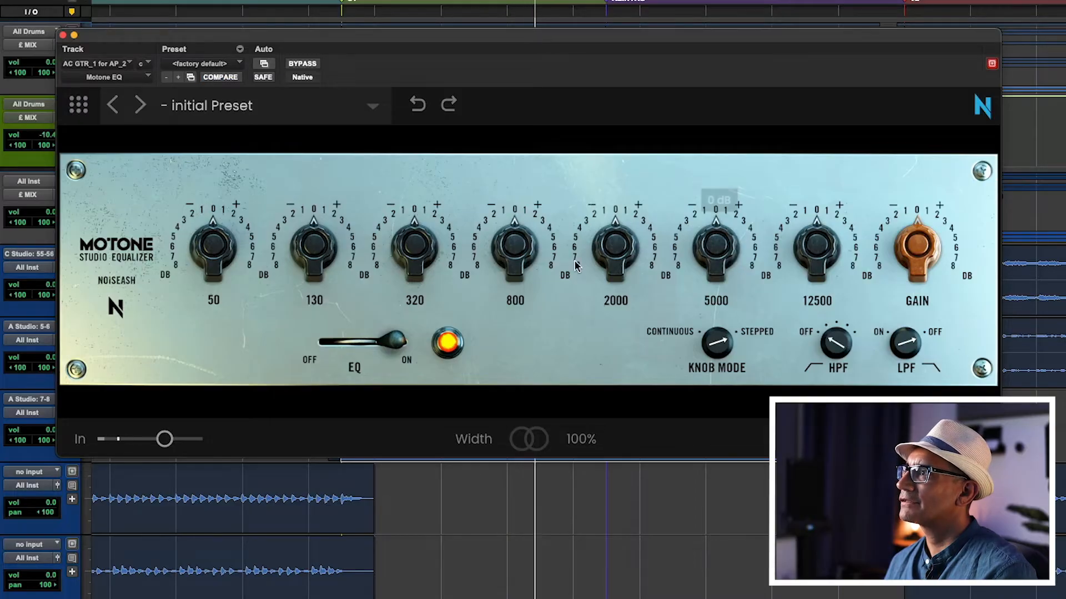
left_click_drag(414, 247, 516, 23)
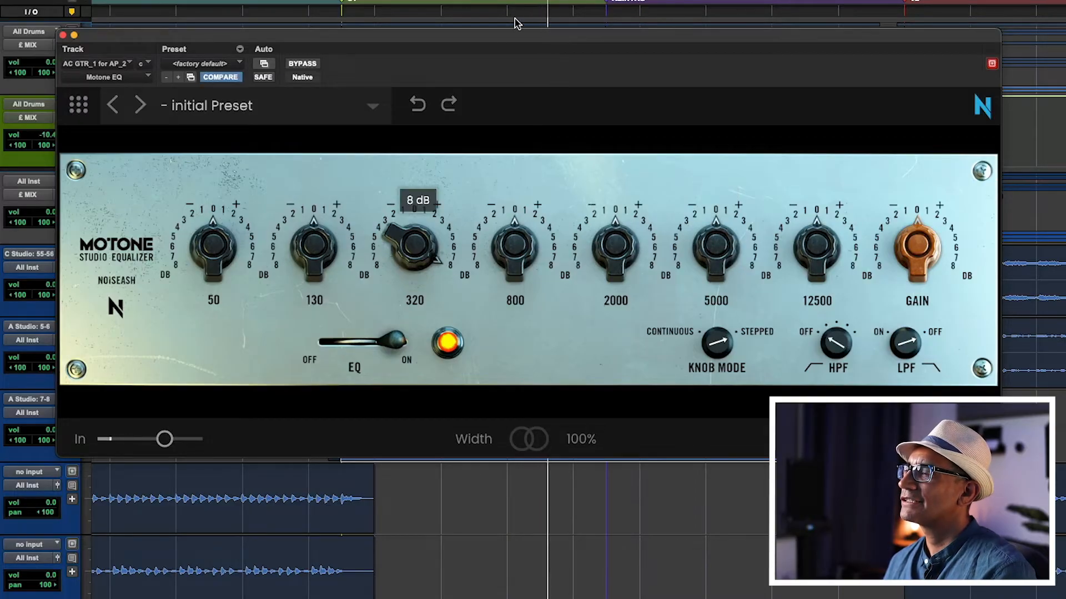
double_click(415, 247)
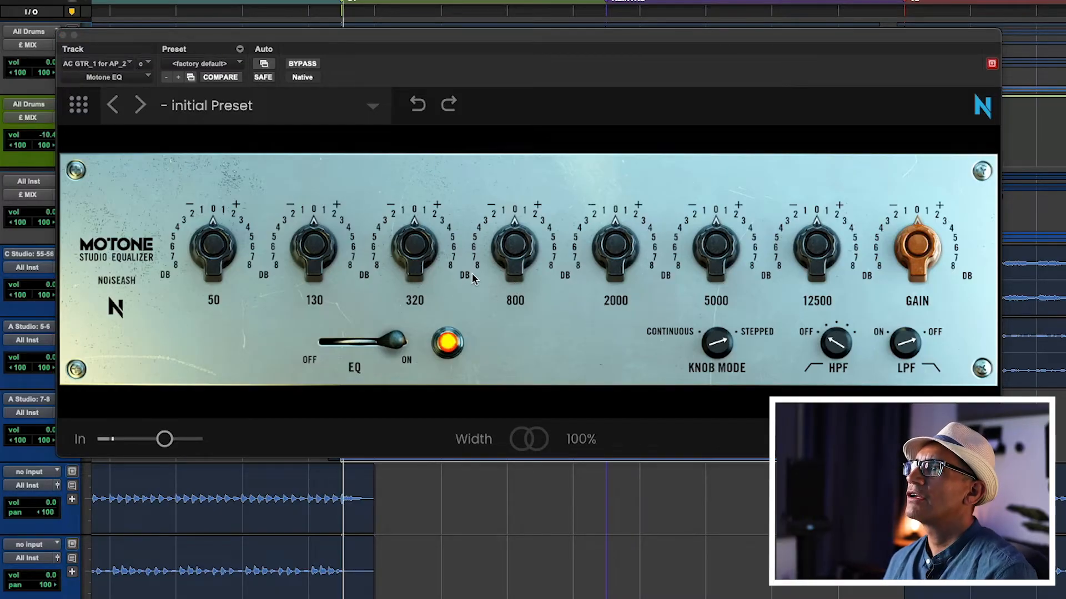
Step: Boost Motone's 320 and 5000 Hz bands moderately, the 2000 Hz band slightly and the 800 Hz band by 3 dB
left_click_drag(428, 263, 439, 100)
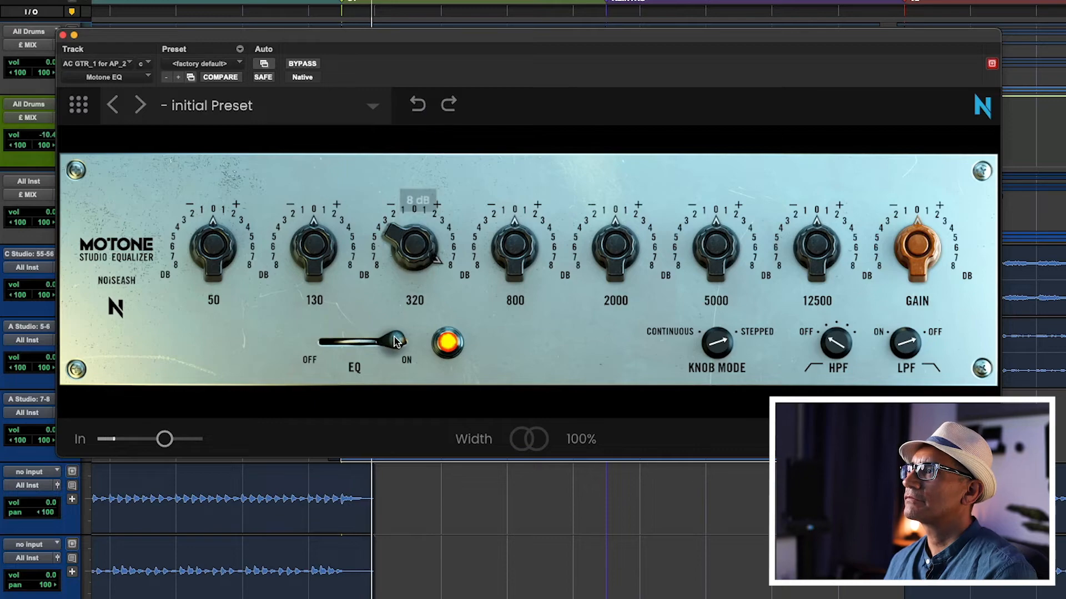
left_click_drag(418, 249, 416, 288)
left_click_drag(717, 248, 723, 105)
left_click_drag(717, 247, 708, 289)
left_click_drag(614, 255, 615, 212)
left_click_drag(517, 254, 519, 214)
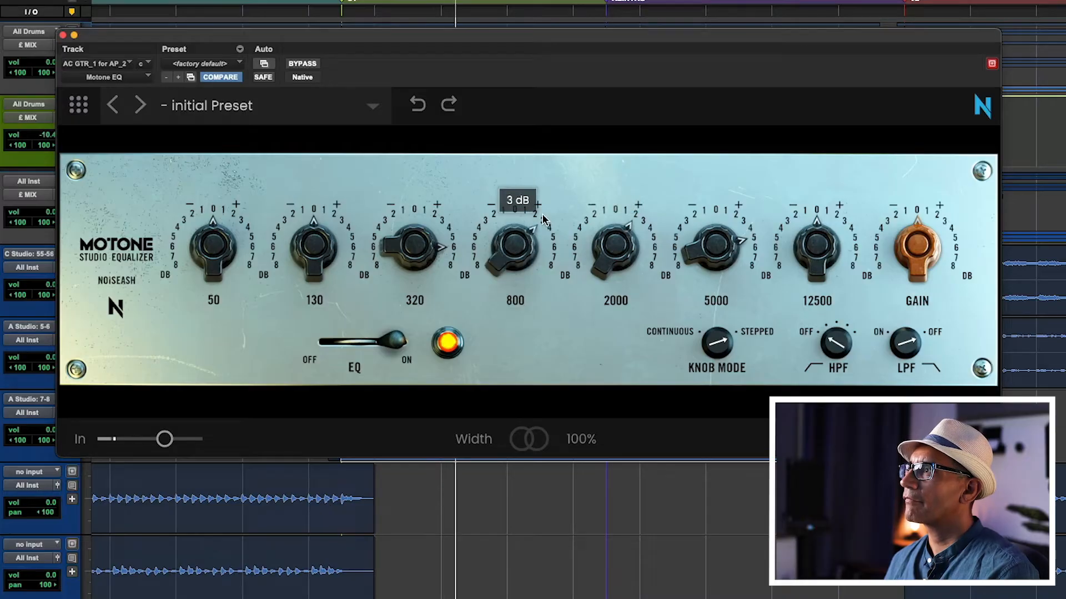
Step: Lower Motone's gain to -5 dB while comparing against bypass, and fine-tune the gain and the 5000 Hz boost
left_click(307, 65)
left_click_drag(918, 256, 919, 276)
left_click(306, 64)
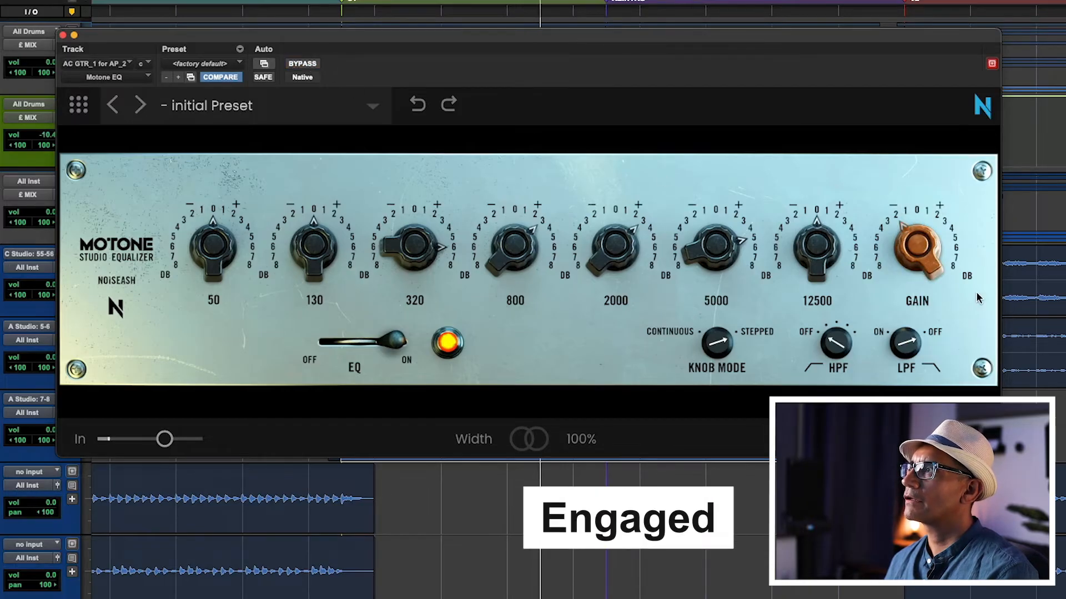
left_click_drag(919, 261, 920, 283)
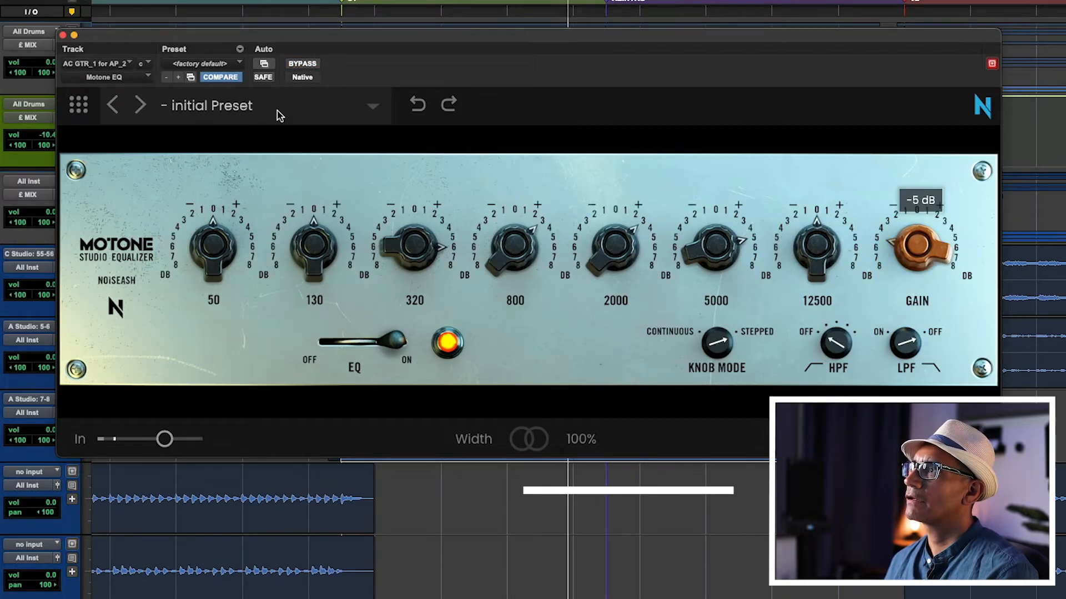
left_click(292, 64)
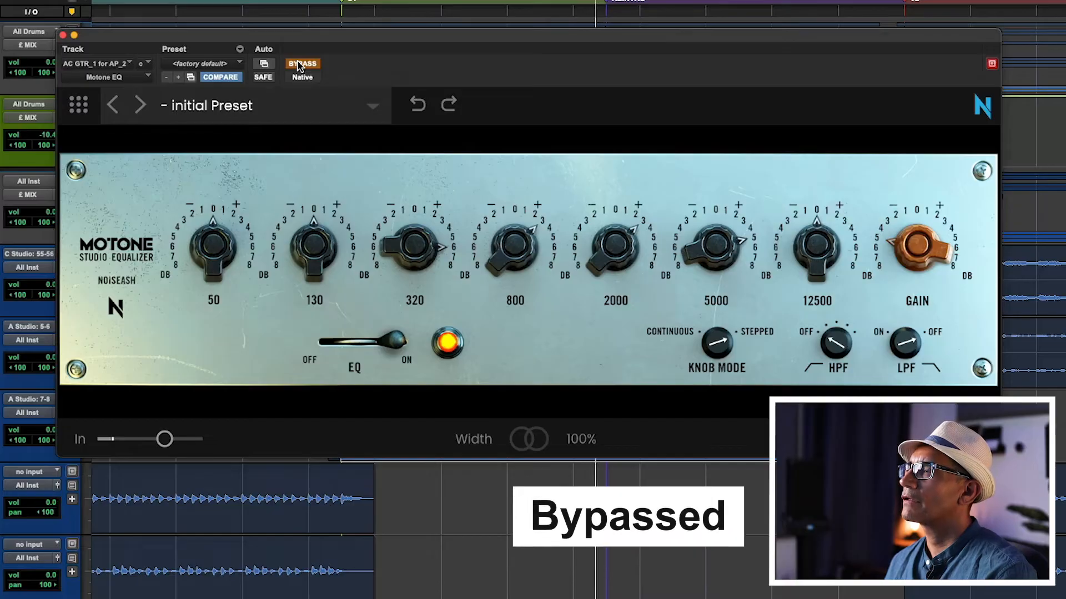
left_click(299, 65)
left_click_drag(934, 270, 942, 239)
left_click_drag(719, 250, 717, 257)
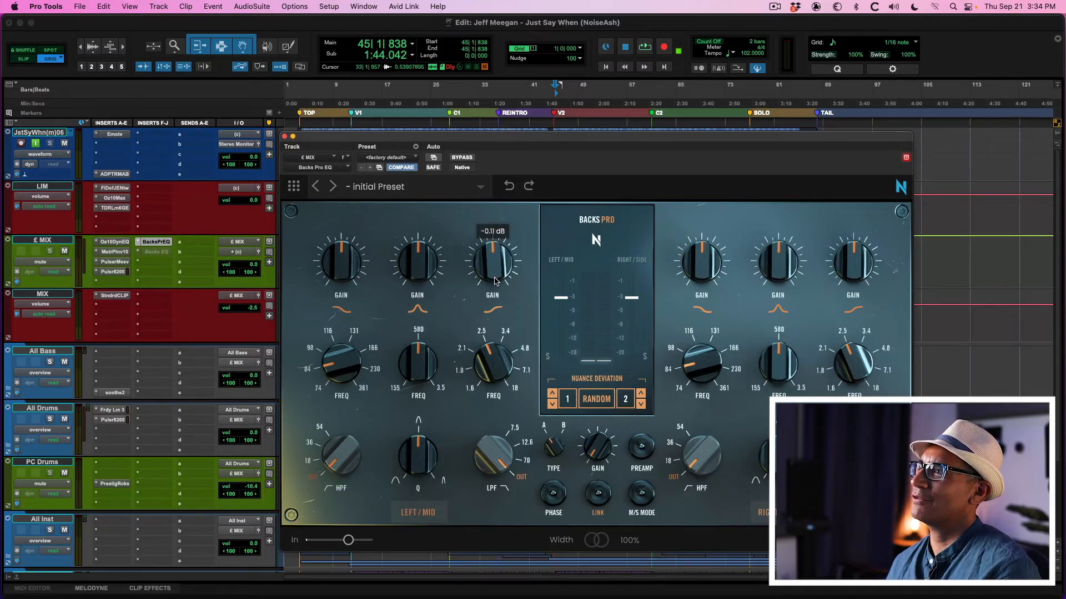
Step: Try out the mid and low band gain controls of Backs Pro EQ on the £ MIX track
left_click_drag(437, 273, 452, 137)
left_click_drag(419, 291, 419, 293)
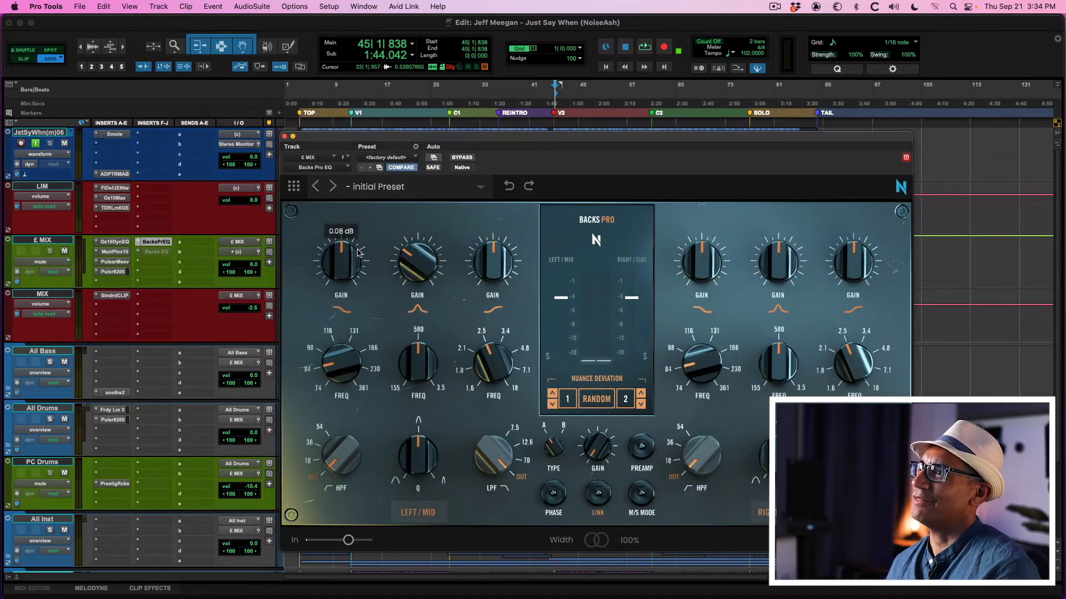
left_click_drag(343, 286, 344, 294)
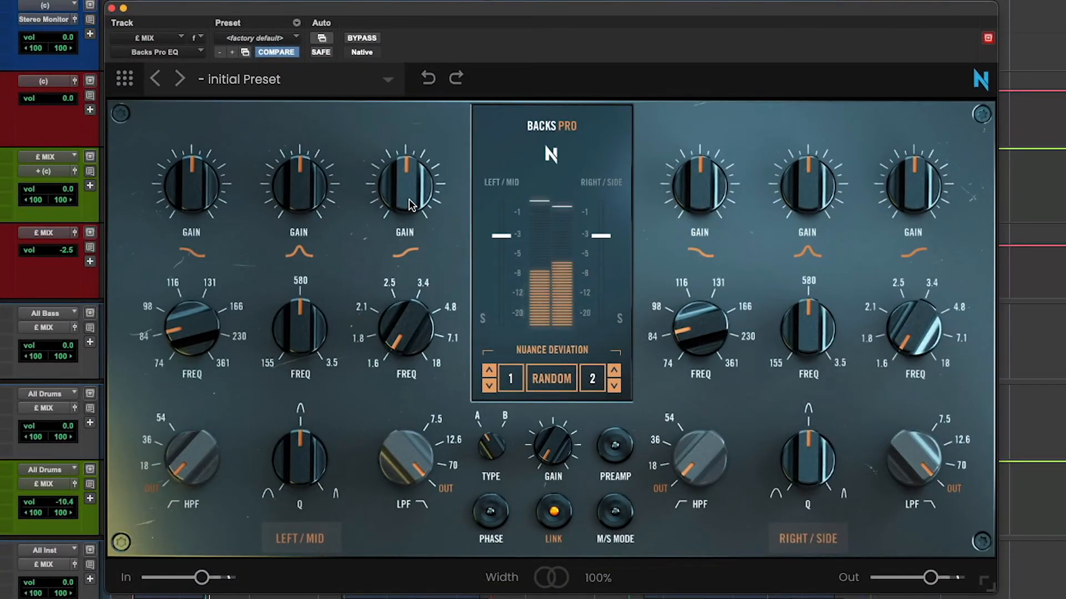
Step: Boost Backs Pro's high shelf fully, set its frequency to about 2.5 kHz and ease the boost back
left_click_drag(411, 206, 434, 108)
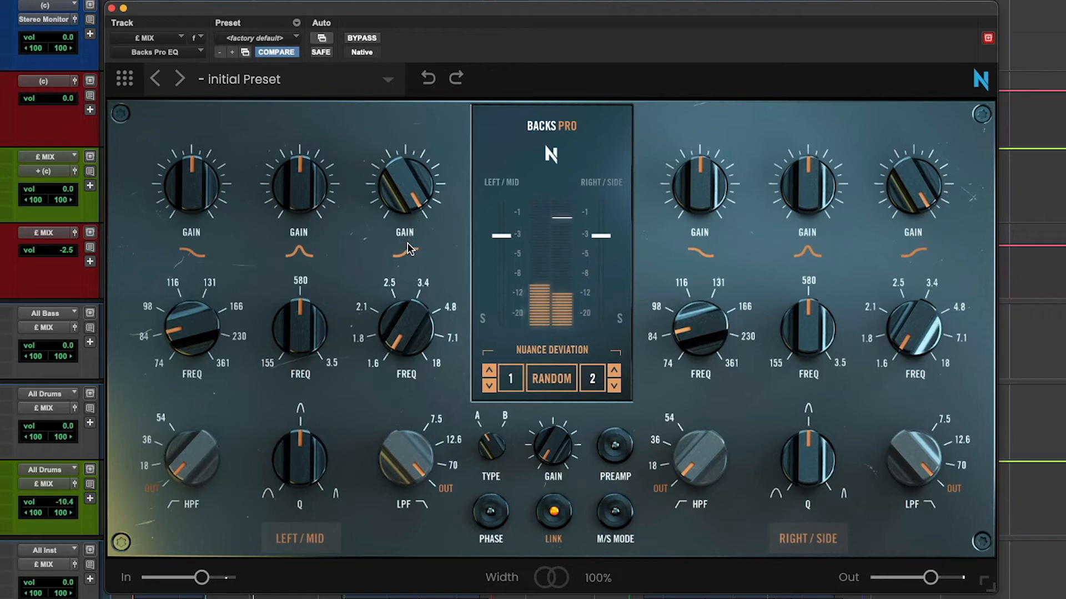
left_click_drag(411, 315, 432, 231)
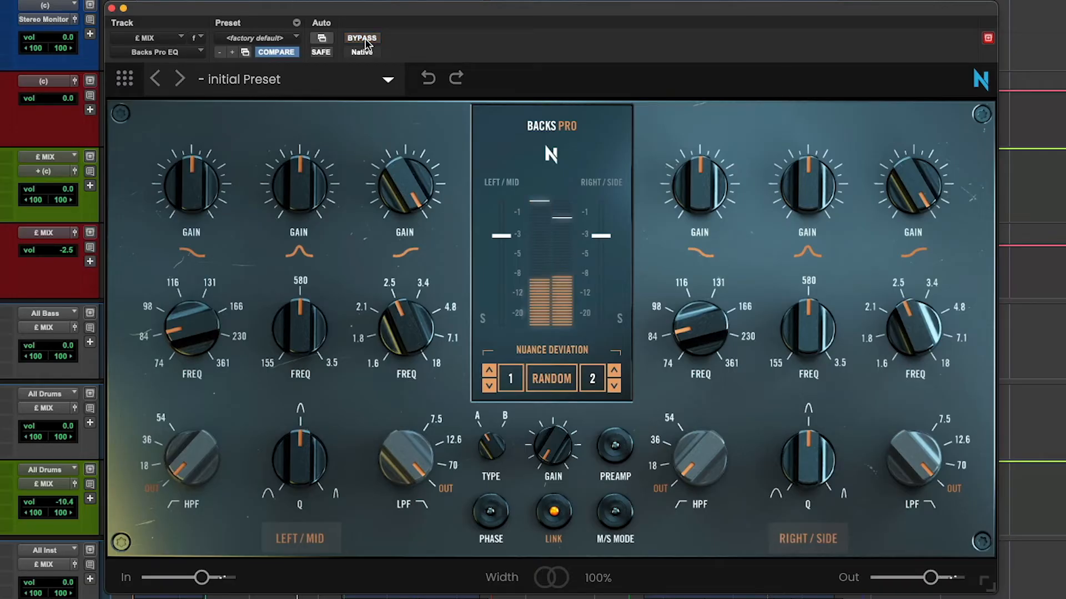
left_click_drag(405, 186, 406, 232)
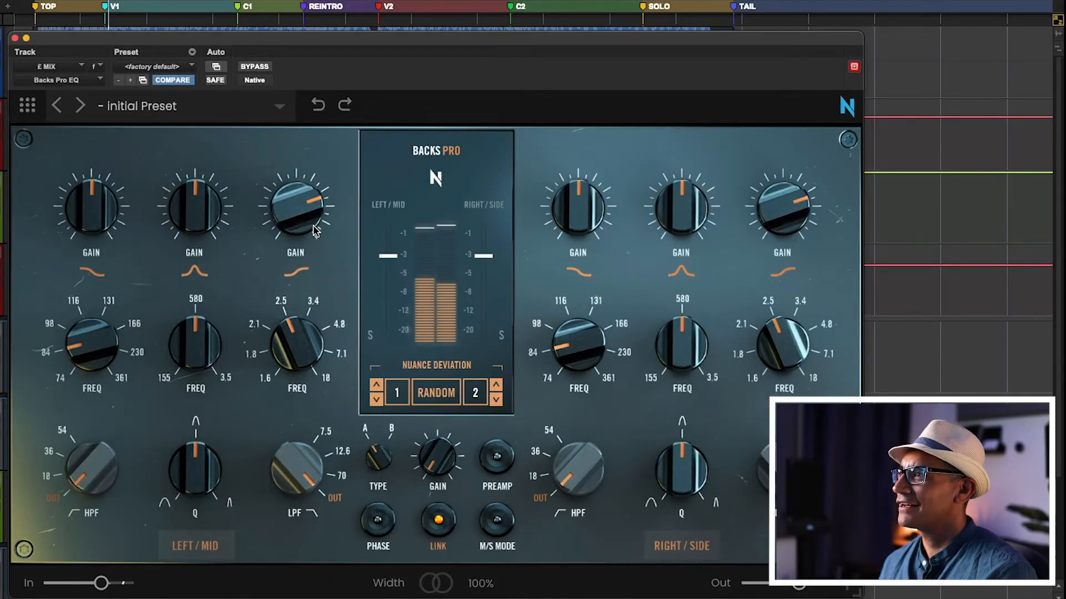
Step: Boost Backs Pro's low shelf, set its frequency to about 74 Hz and trim the boost slightly
mouse_move(312, 231)
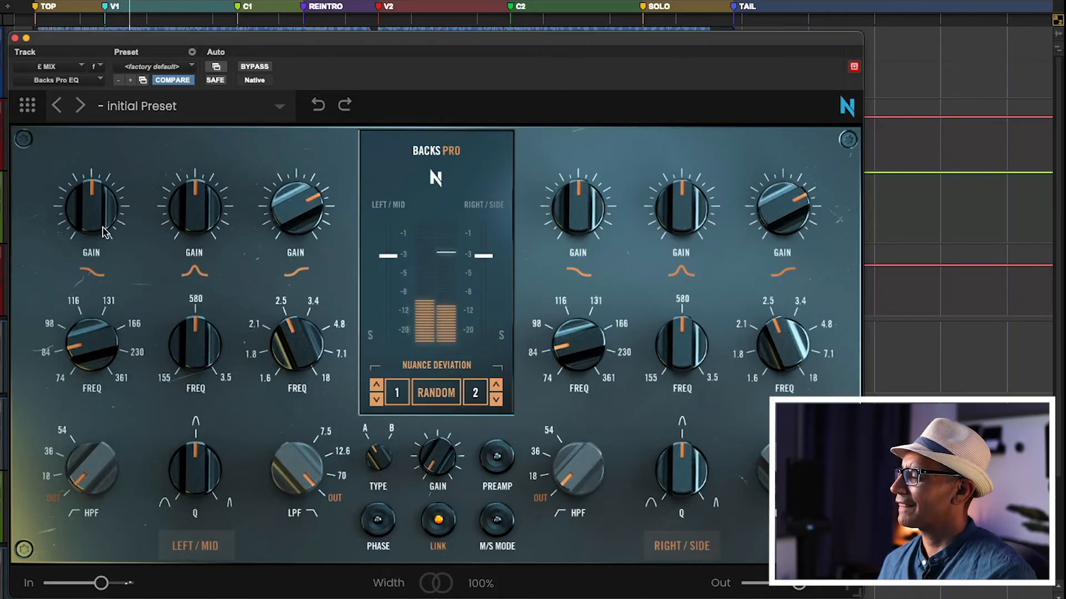
left_click_drag(100, 230, 105, 160)
left_click_drag(90, 366, 112, 525)
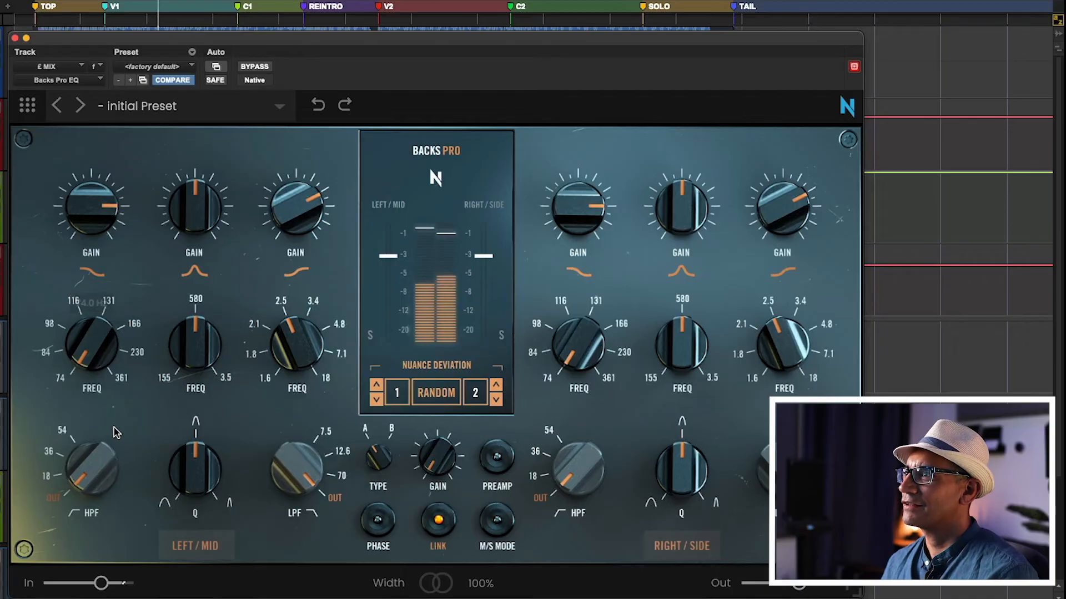
left_click_drag(100, 222, 98, 229)
Step: Compare Backs Pro with bypass and reduce its high and low shelf boosts slightly
left_click(258, 67)
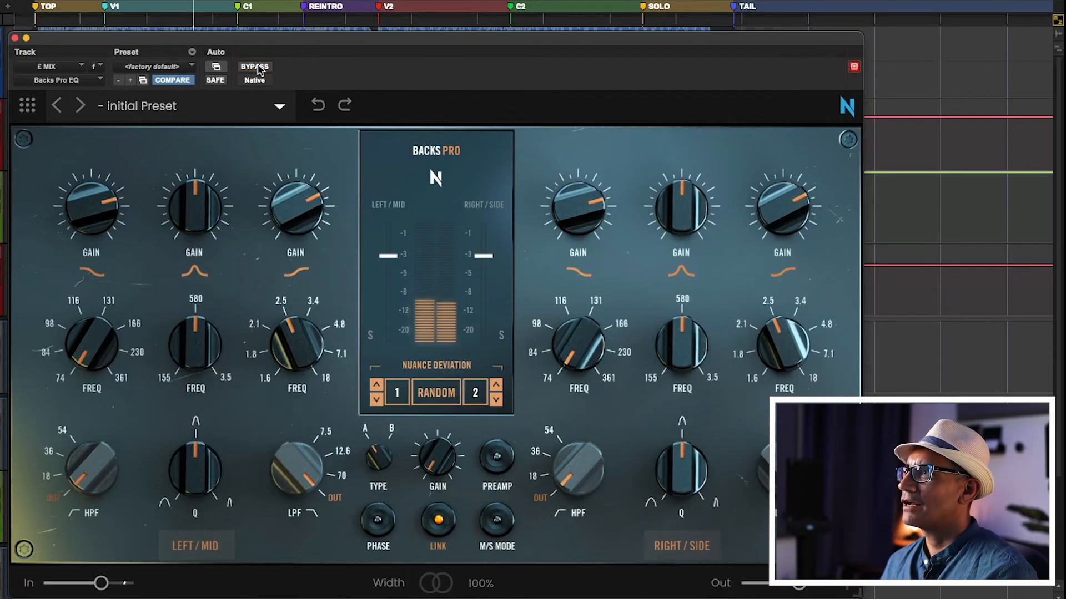
left_click_drag(292, 197, 291, 202)
left_click_drag(96, 202, 99, 232)
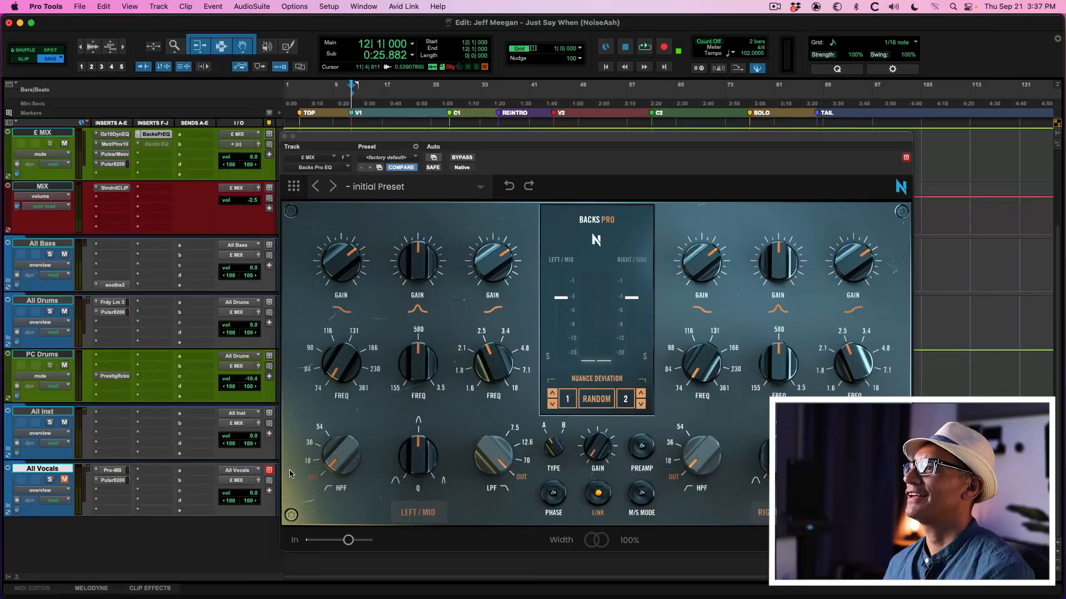
Step: Restore Backs Pro EQ on the £ MIX track to its default settings with the preamp on
scroll(276, 471, "up", 3)
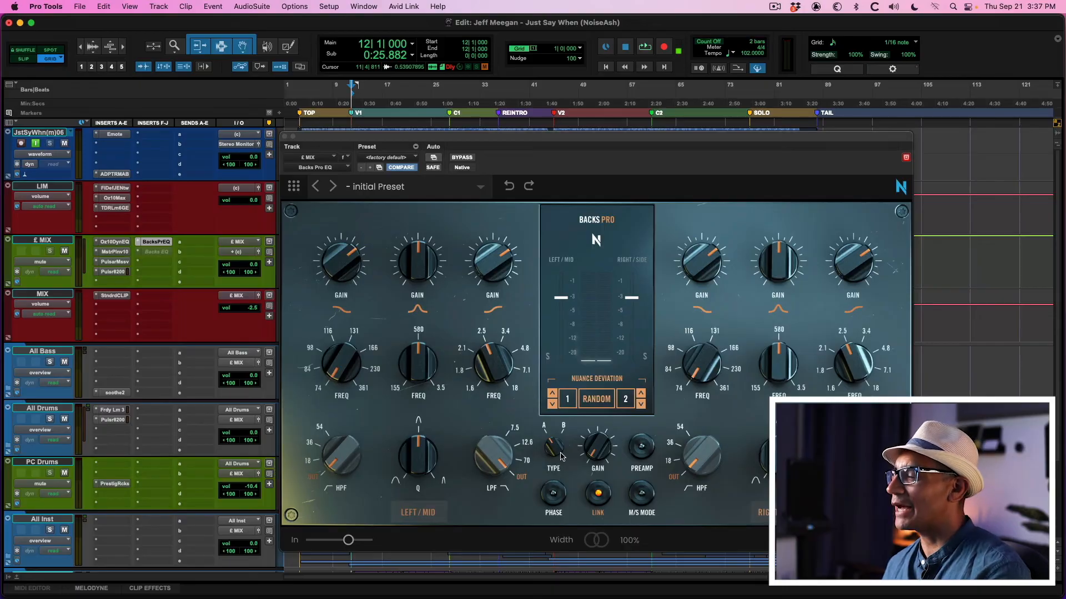
left_click(405, 168)
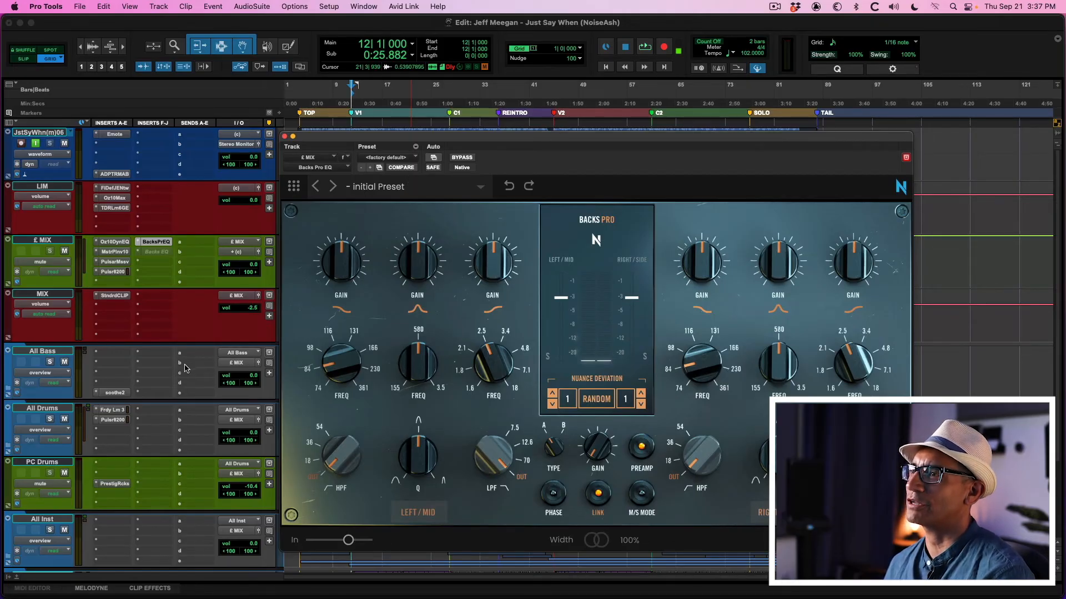
scroll(204, 366, "down", 2)
scroll(204, 366, "up", 2)
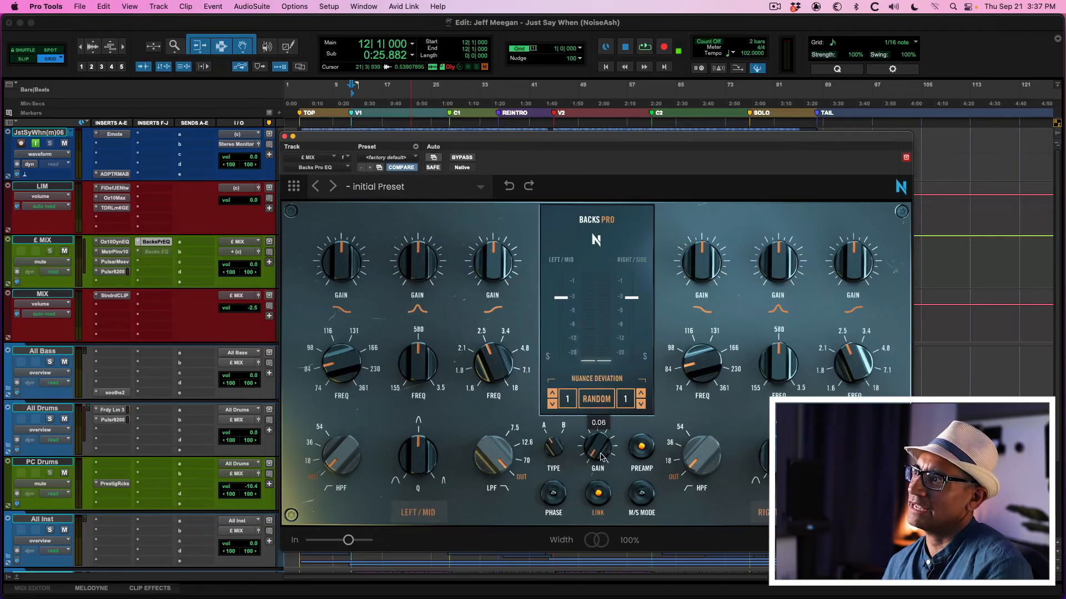
Step: Raise Backs Pro's preamp gain to around halfway with type B while the mix plays, and stop playback
key("space")
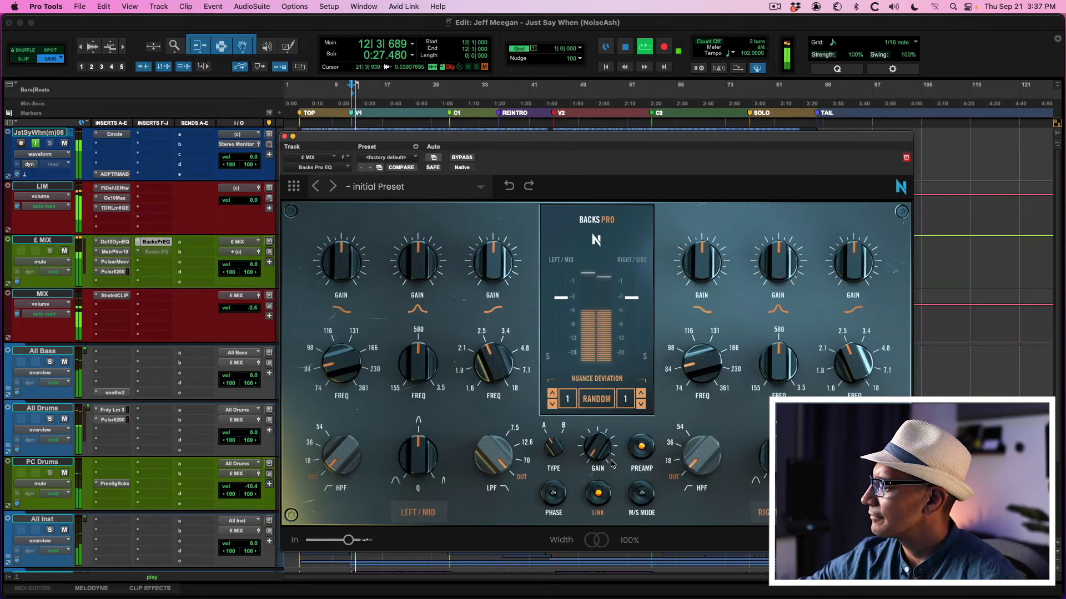
left_click_drag(608, 462, 611, 366)
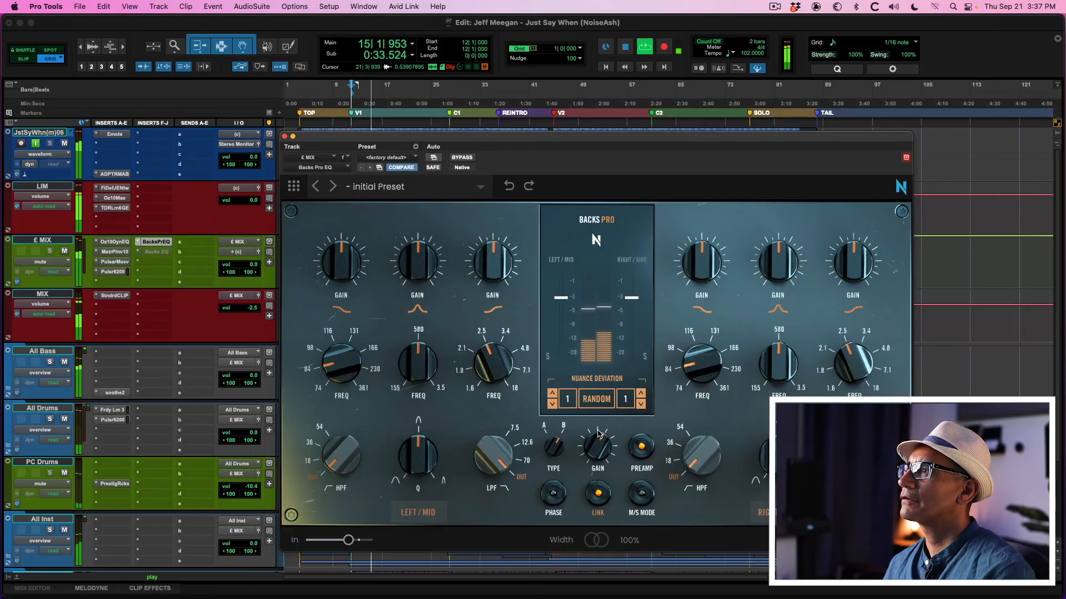
left_click_drag(598, 444, 595, 457)
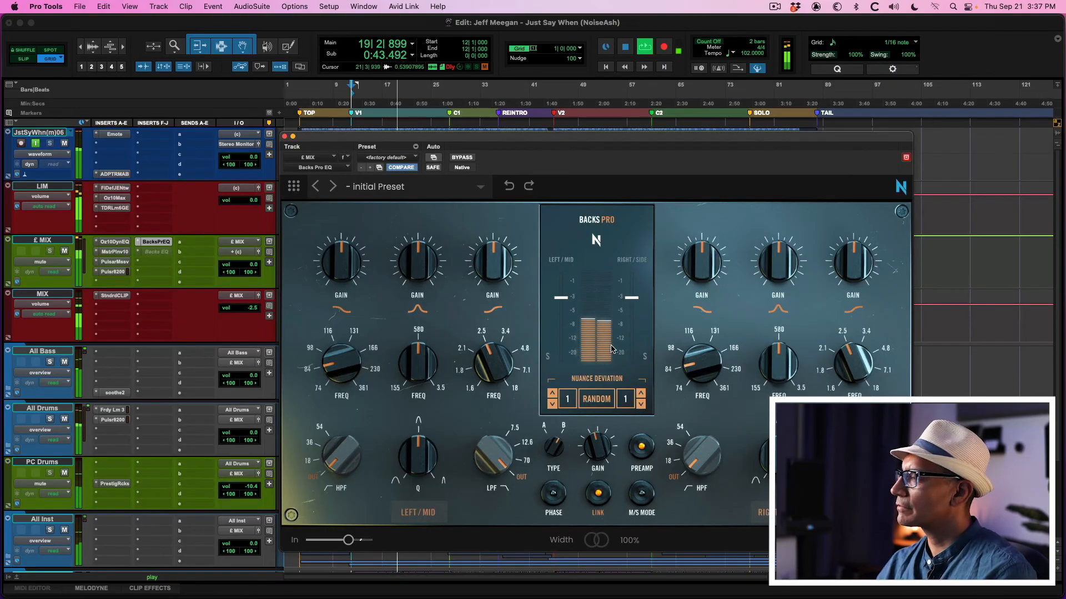
key("space")
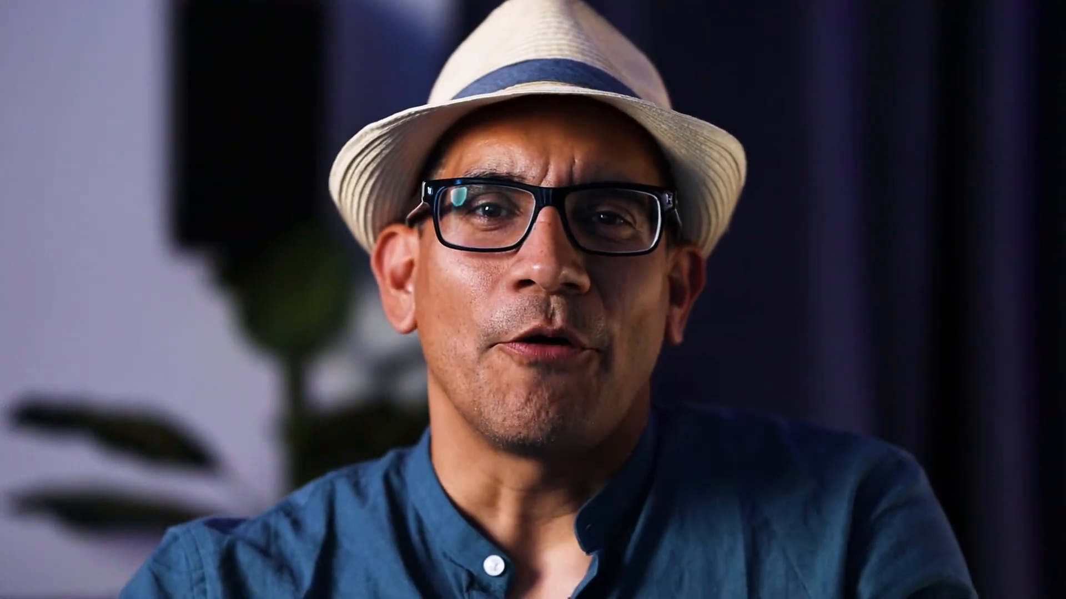